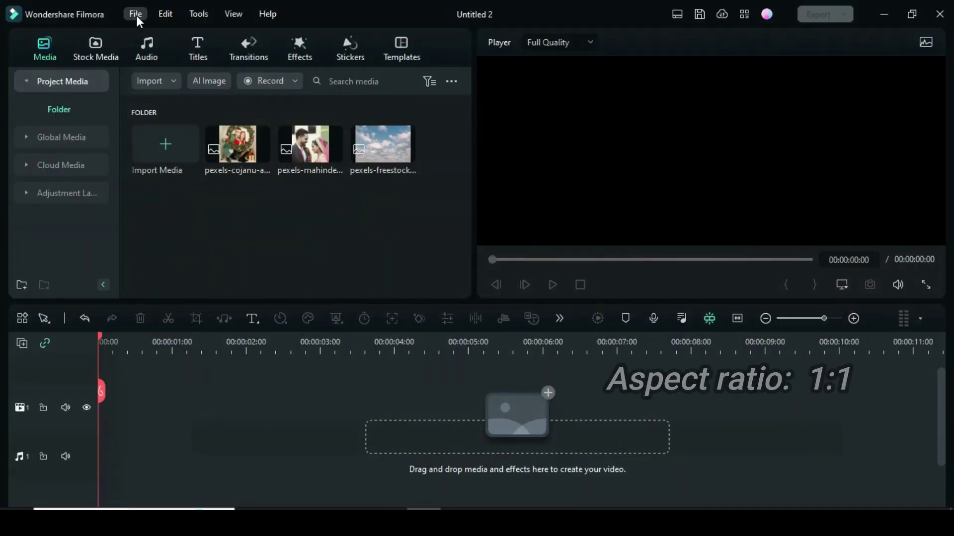
# Step: Set the project aspect ratio to 1:1 (Instagram), giving a 1080x1080 square frame
pyautogui.click(136, 16)
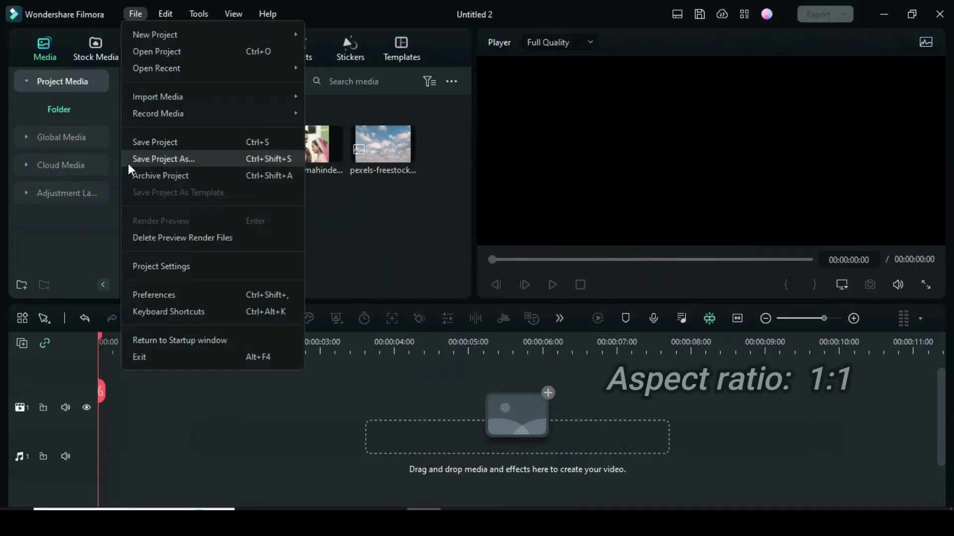
pyautogui.click(164, 266)
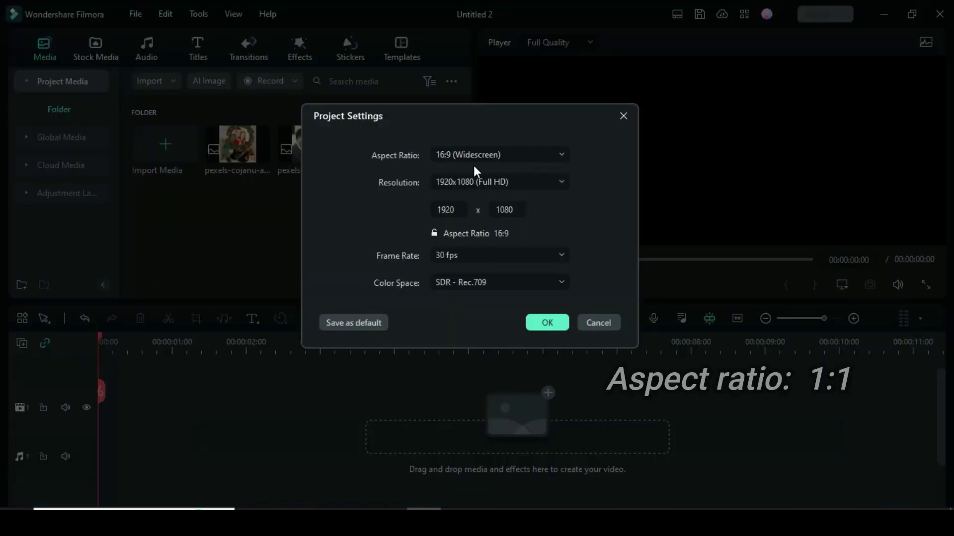
pyautogui.click(504, 155)
pyautogui.click(462, 202)
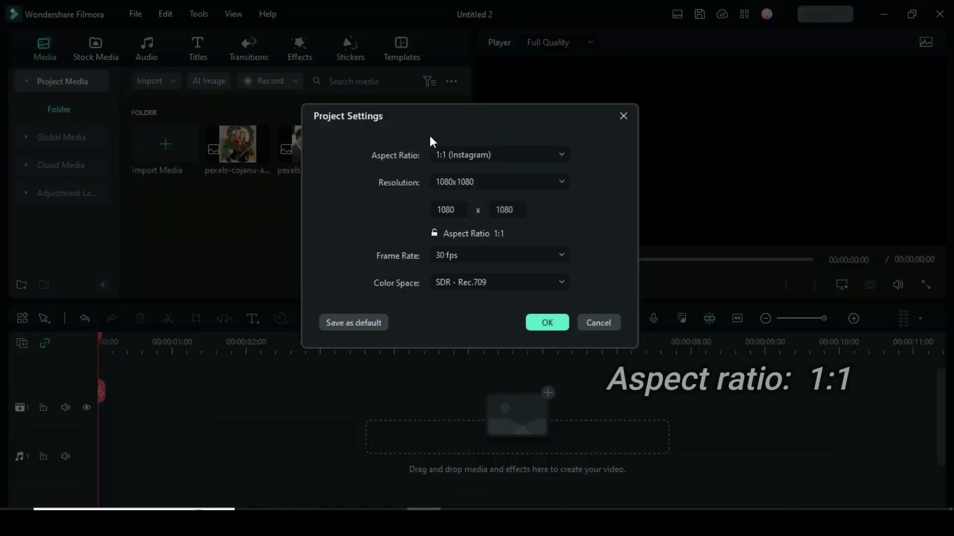
pyautogui.click(546, 323)
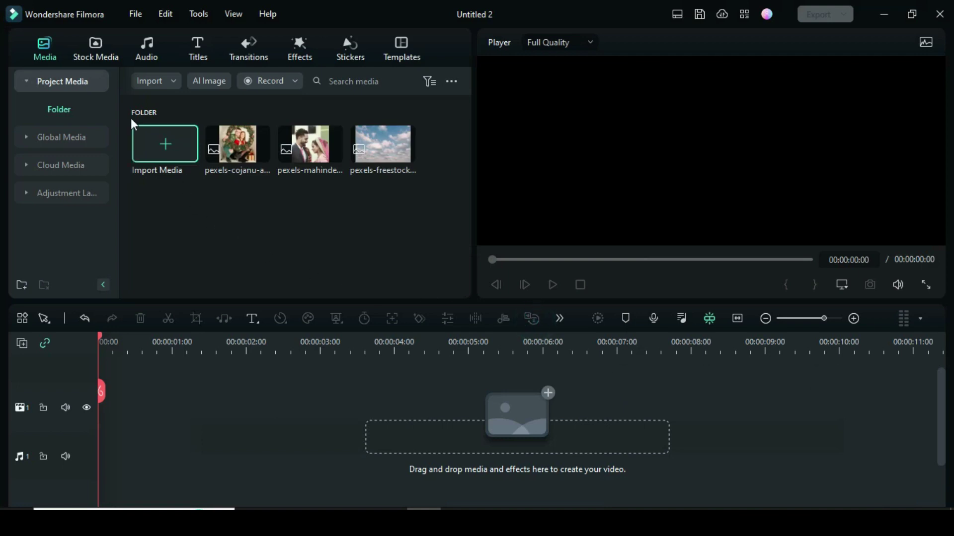
# Step: Put a pale solid-colour clip from Stock Media on the timeline and open its properties
pyautogui.click(90, 50)
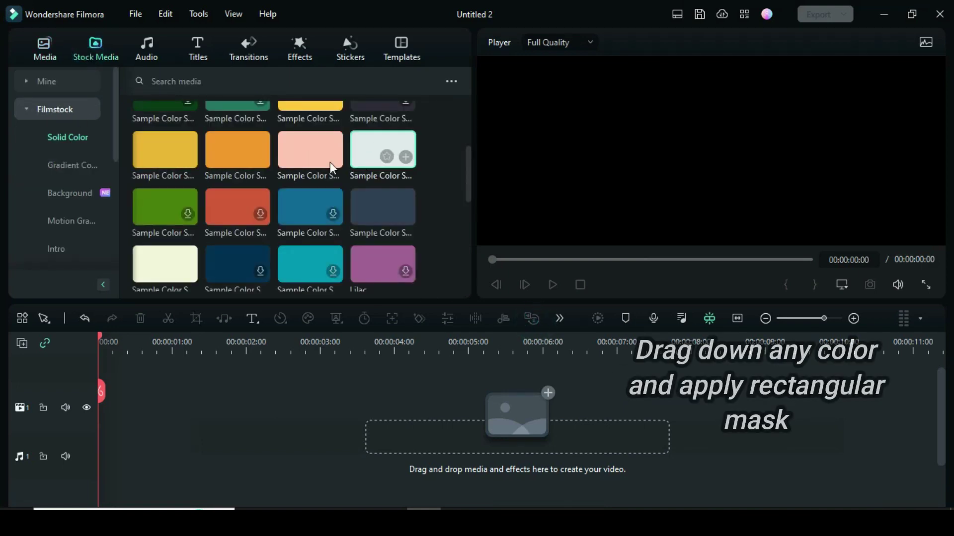
pyautogui.moveTo(374, 142); pyautogui.dragTo(124, 412)
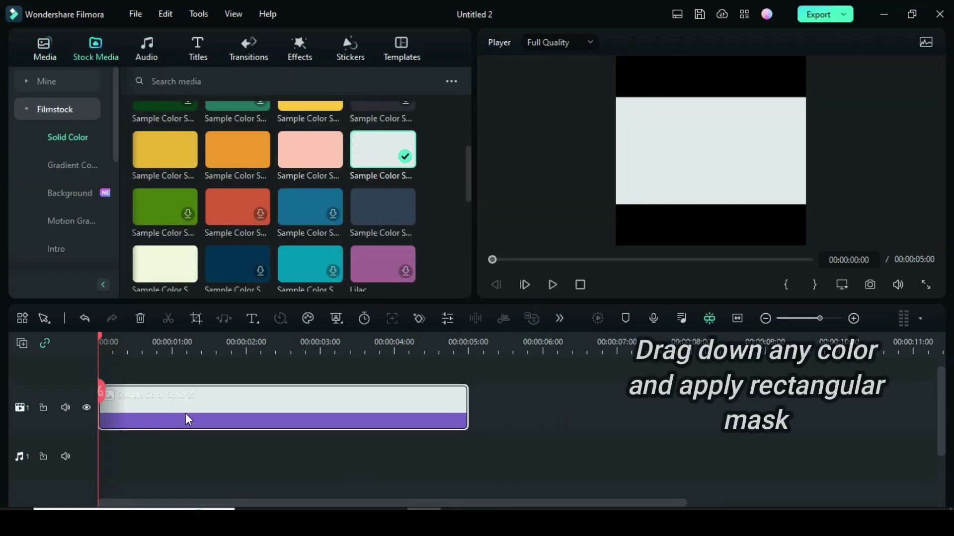
pyautogui.rightClick(294, 400)
pyautogui.click(330, 270)
pyautogui.doubleClick(266, 403)
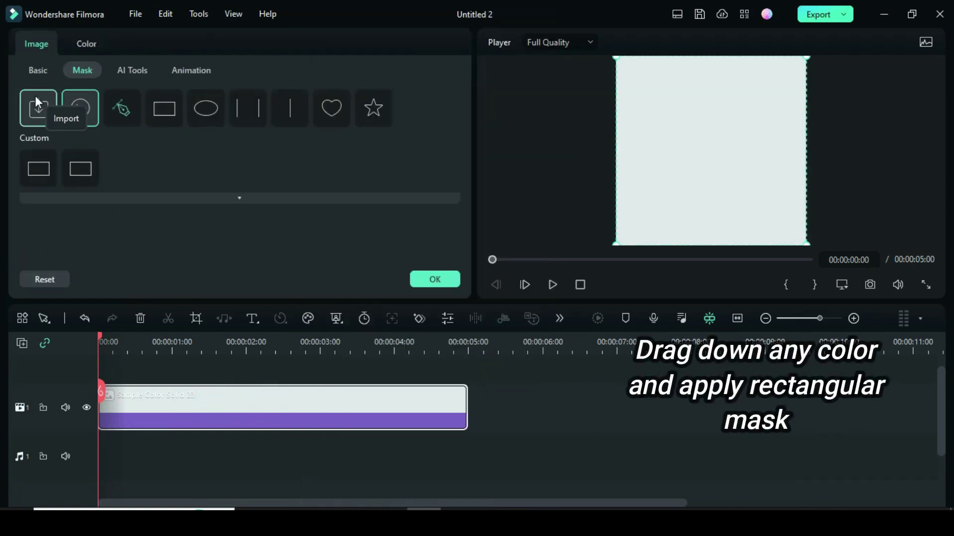
# Step: Apply a resized, raised rectangle mask with rounded corners, inverted to leave a white border
pyautogui.click(154, 108)
pyautogui.moveTo(638, 150); pyautogui.dragTo(626, 149)
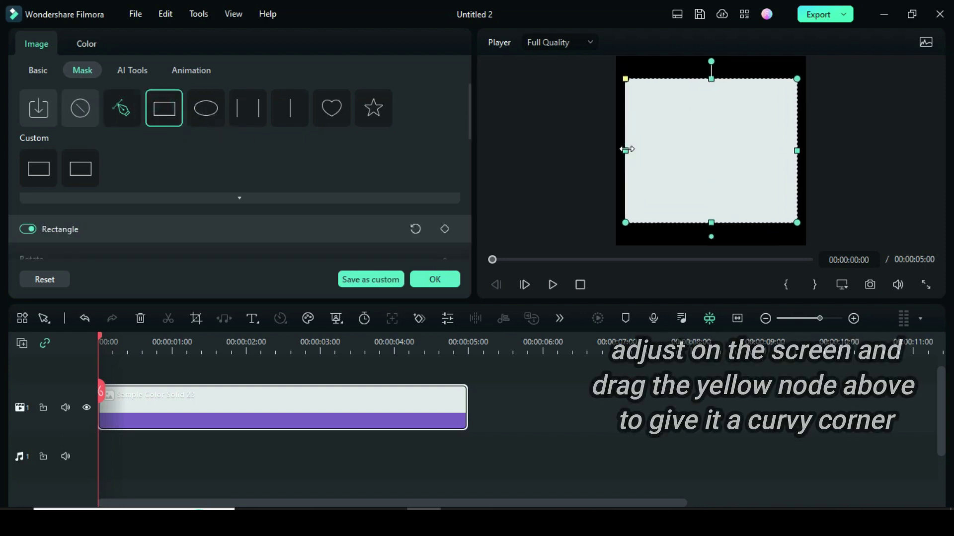
pyautogui.moveTo(720, 234); pyautogui.dragTo(710, 199)
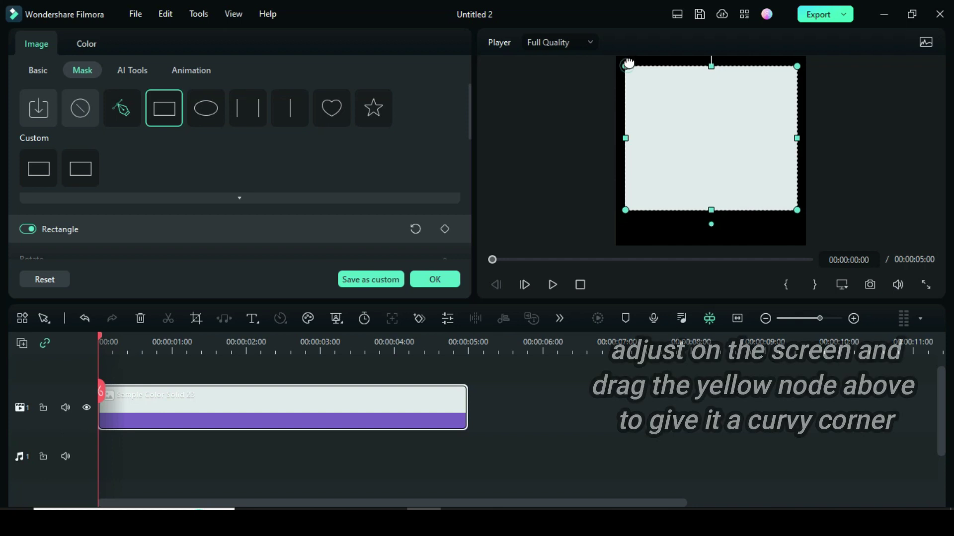
pyautogui.click(593, 109)
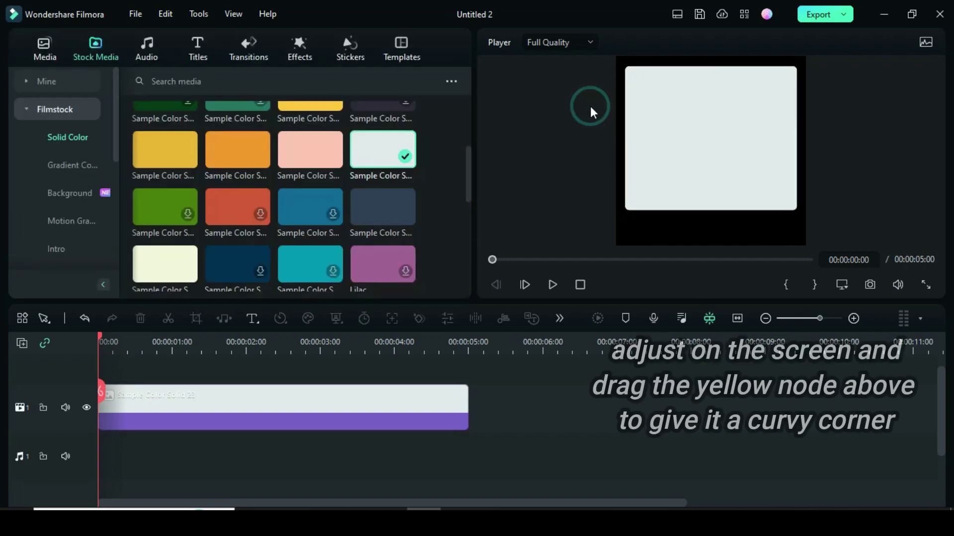
pyautogui.click(679, 126)
pyautogui.moveTo(468, 130); pyautogui.dragTo(469, 261)
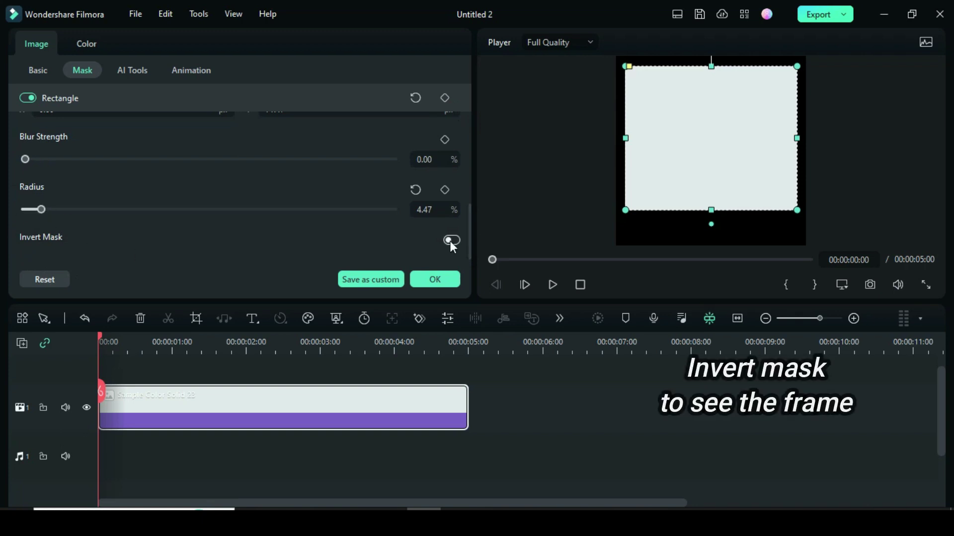
pyautogui.click(452, 240)
pyautogui.click(741, 168)
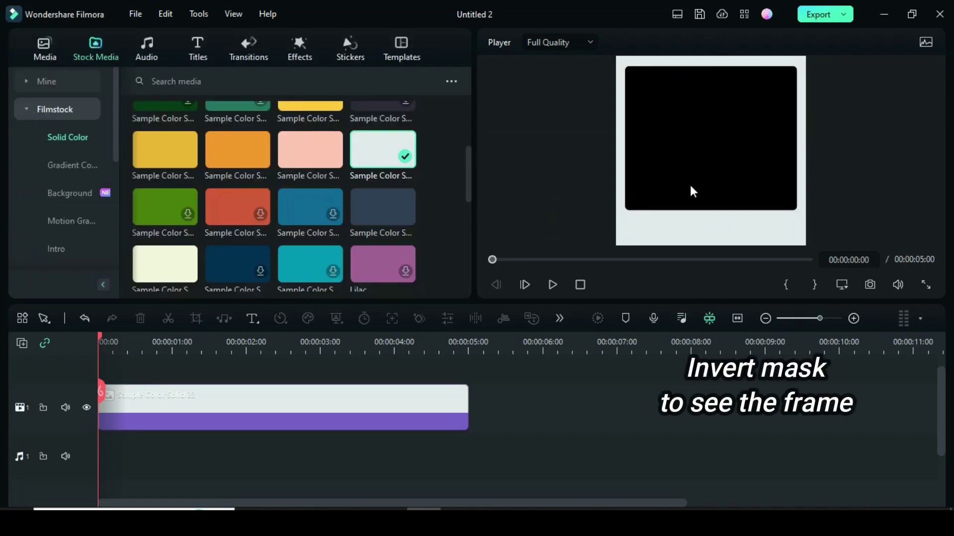
# Step: Add the Default Title above the frame clip, lower it, and make its text dark
pyautogui.click(197, 49)
pyautogui.moveTo(162, 142); pyautogui.dragTo(171, 397)
pyautogui.click(182, 413)
pyautogui.click(377, 276)
pyautogui.moveTo(368, 209); pyautogui.dragTo(370, 302)
pyautogui.click(686, 337)
pyautogui.click(703, 426)
# Step: Change the title to a small bold 'PHOTO' at the frame's lower right with reduced opacity
pyautogui.moveTo(709, 106); pyautogui.dragTo(627, 105)
pyautogui.write('PHOTO')
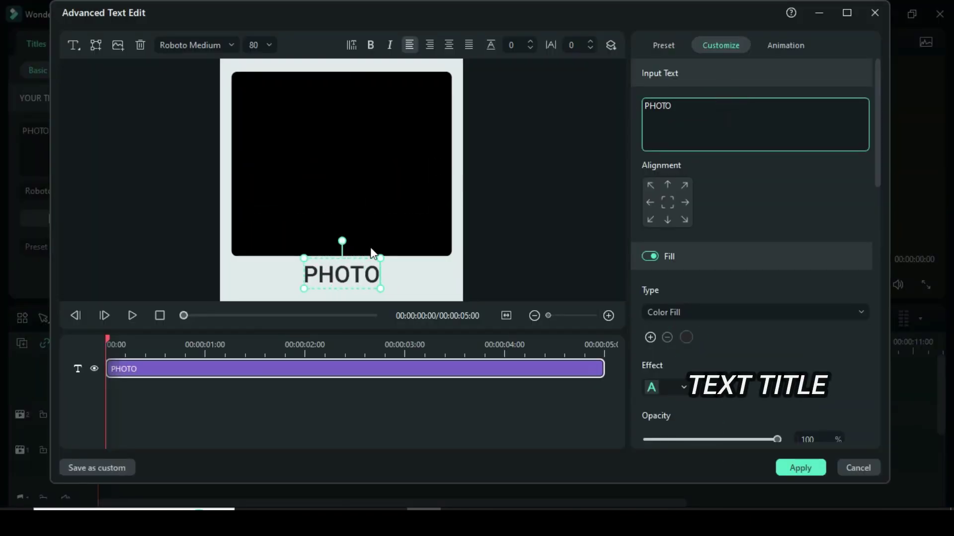
pyautogui.moveTo(381, 257)
pyautogui.mouseDown()
pyautogui.moveTo(343, 274)
pyautogui.moveTo(438, 290)
pyautogui.mouseUp()
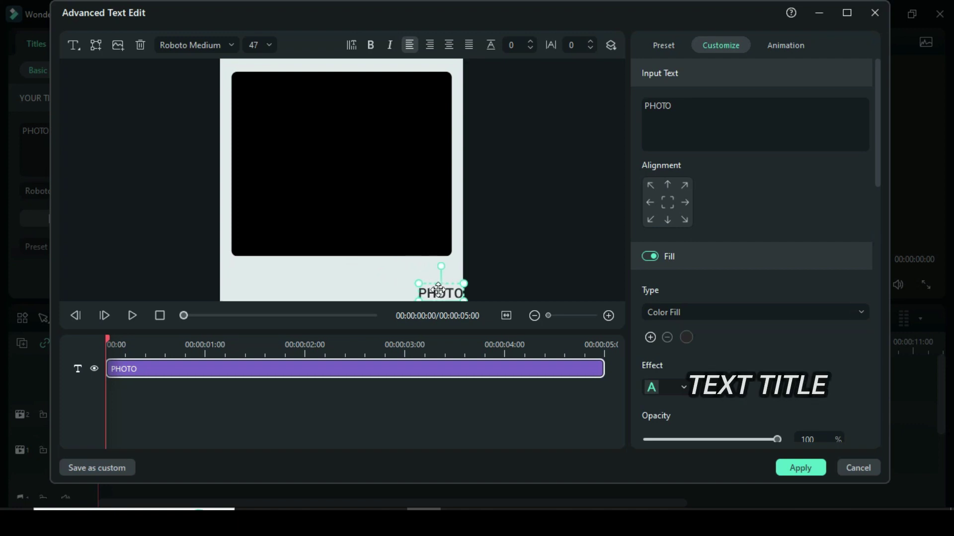
pyautogui.click(371, 45)
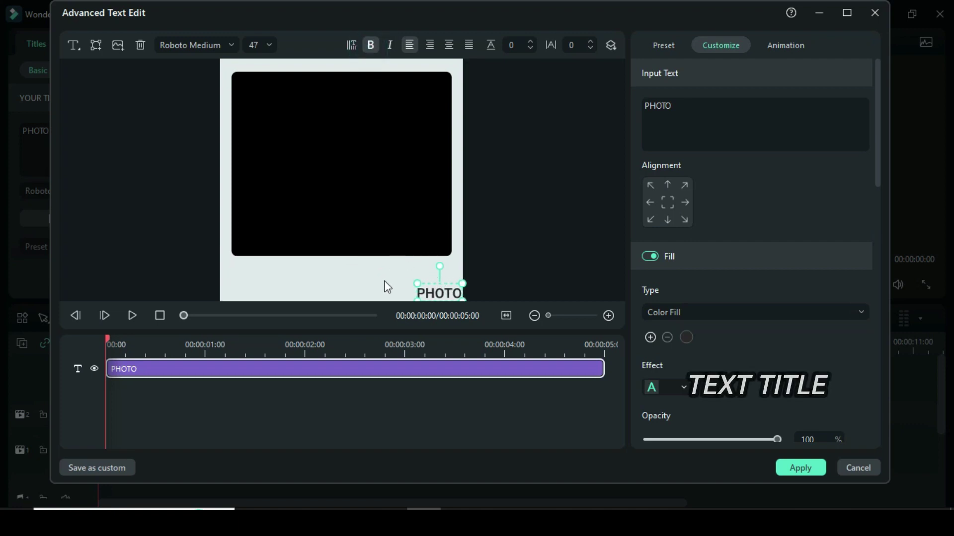
pyautogui.scroll(-2, 878, 267)
pyautogui.moveTo(777, 336); pyautogui.dragTo(742, 337)
pyautogui.click(790, 468)
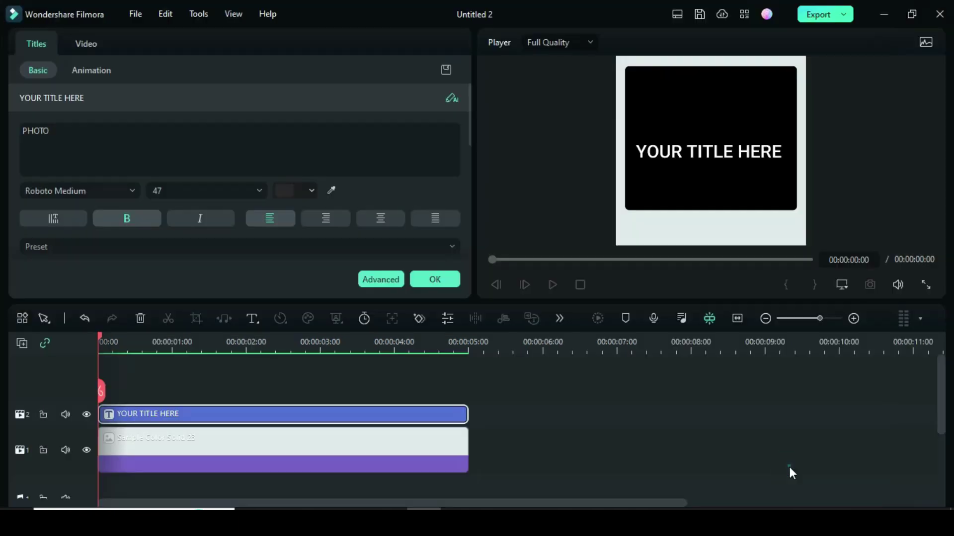
pyautogui.click(437, 280)
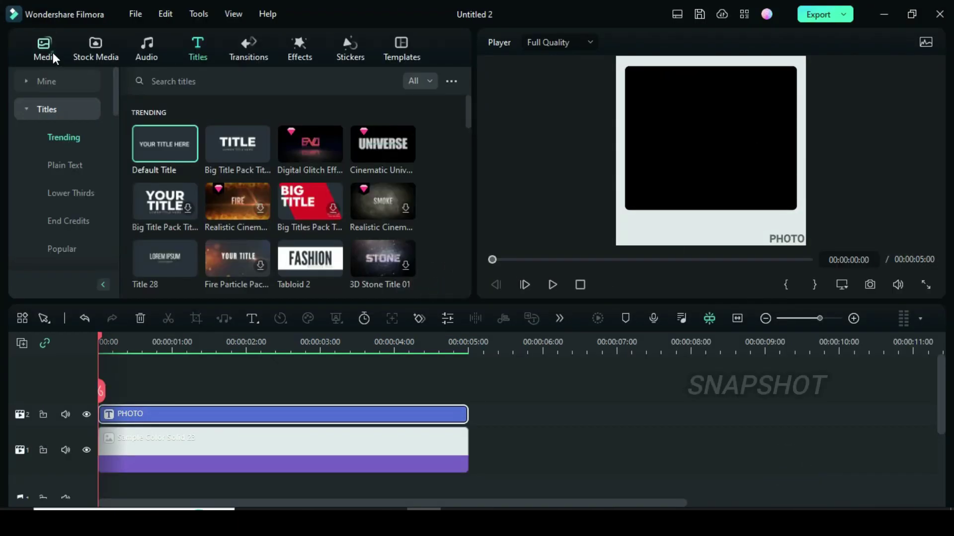
# Step: Save a snapshot of the captioned frame as a PNG into the media library
pyautogui.click(53, 54)
pyautogui.click(869, 284)
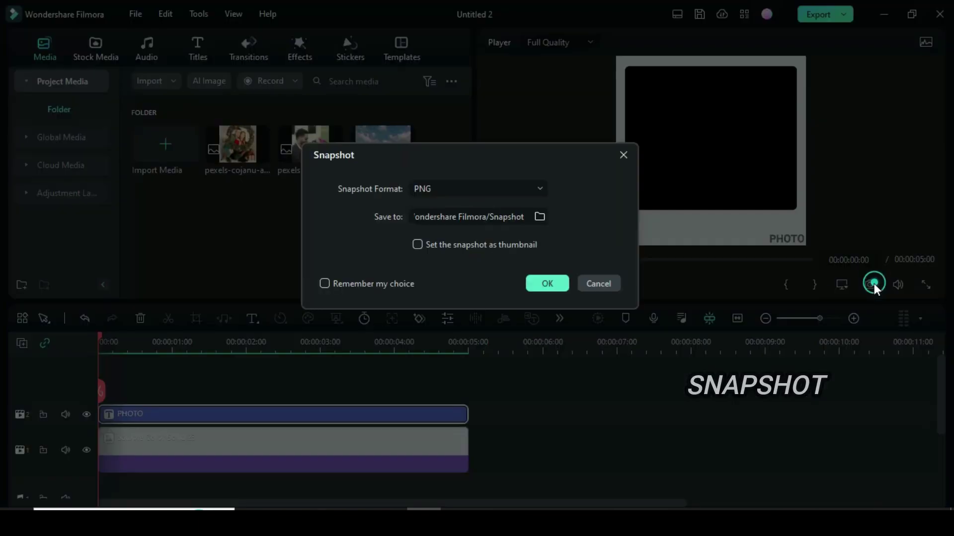
pyautogui.click(546, 283)
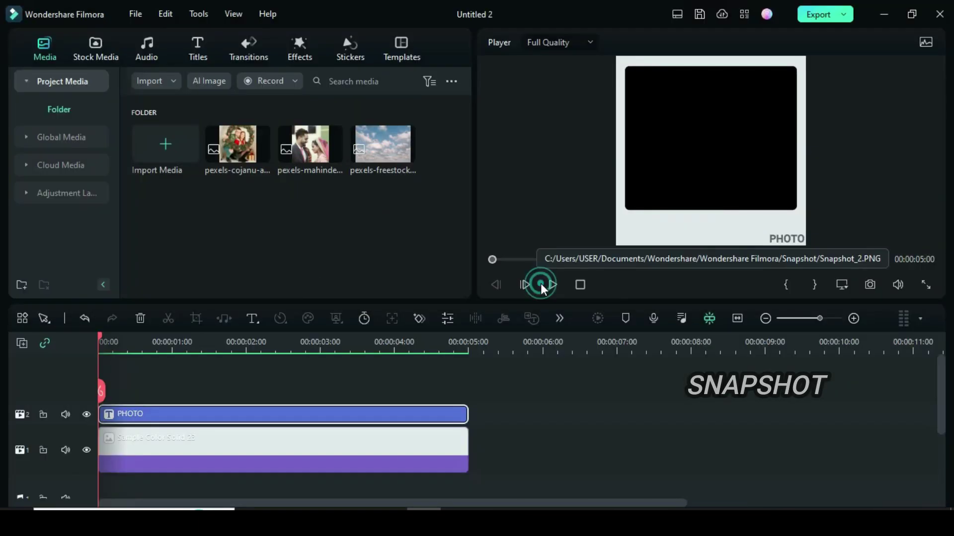
# Step: Drag the PHOTO caption to the frame's lower-left corner in the advanced title editor
pyautogui.doubleClick(251, 413)
pyautogui.click(377, 277)
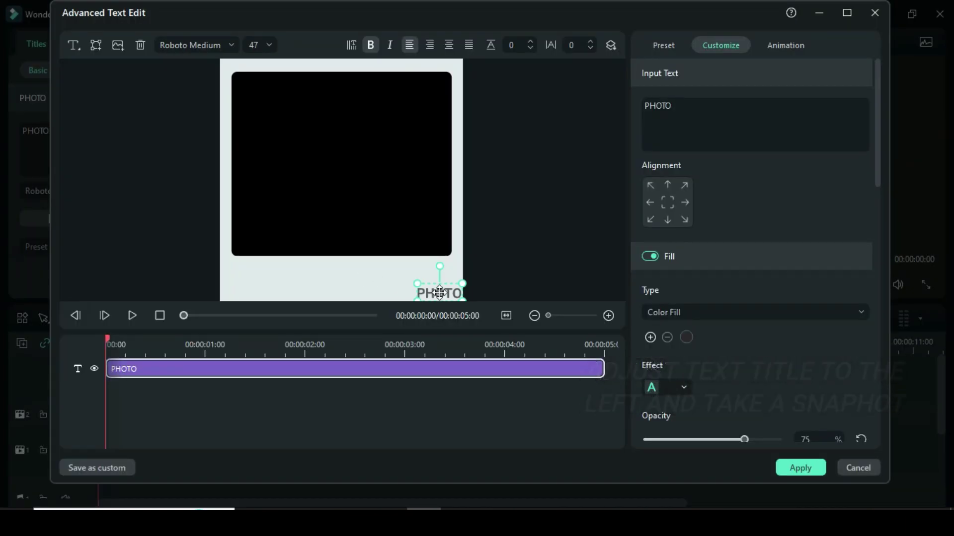
pyautogui.moveTo(441, 292); pyautogui.dragTo(263, 289)
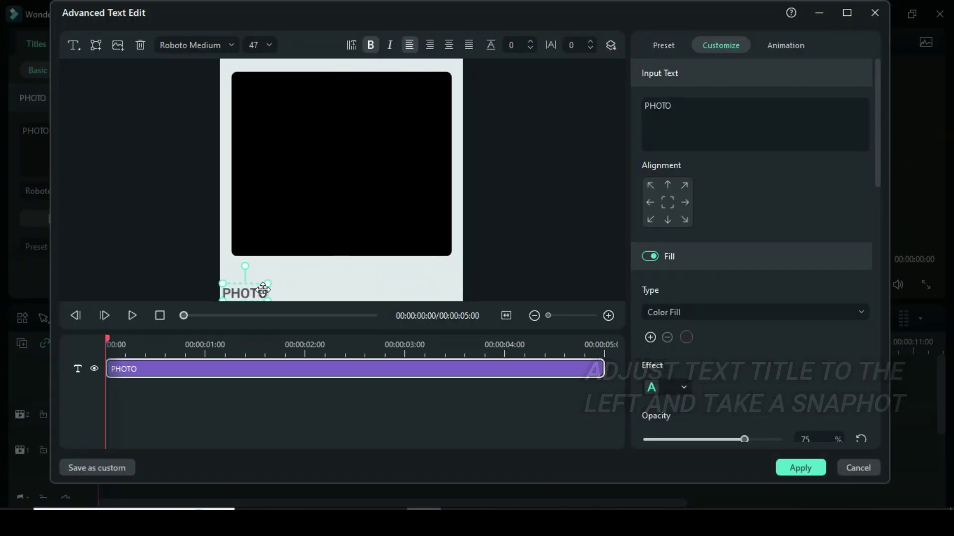
pyautogui.click(788, 480)
# Step: Save a second snapshot of the frame, Snapshot_3, into the media library
pyautogui.click(453, 278)
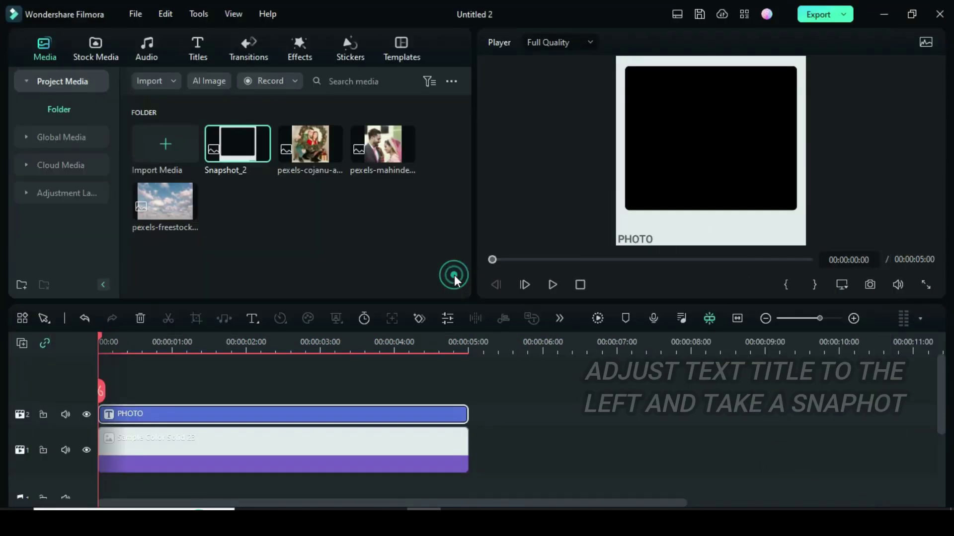
pyautogui.click(870, 286)
pyautogui.click(545, 282)
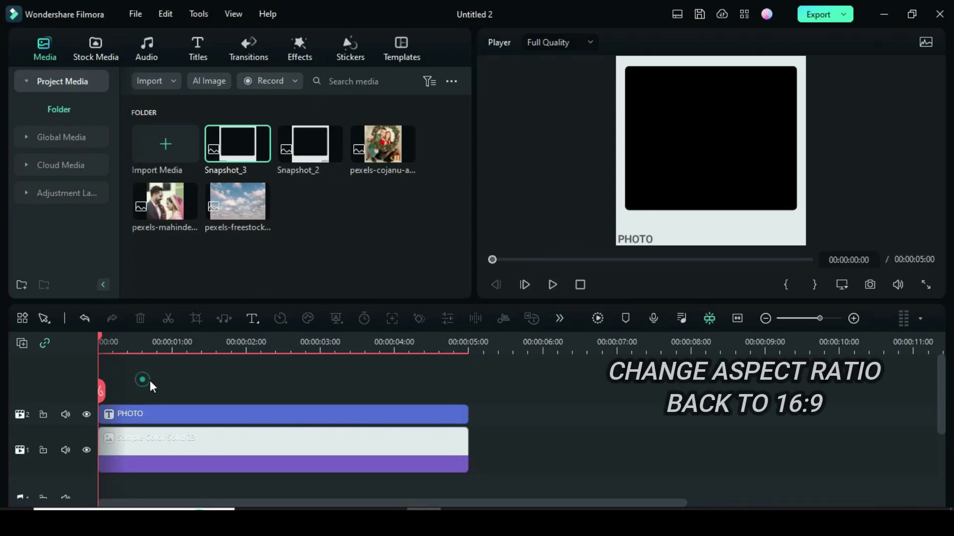
# Step: Delete the frame and title clips and switch the project back to 16:9 widescreen, 1920x1080
pyautogui.moveTo(144, 379); pyautogui.dragTo(327, 468)
pyautogui.click(141, 321)
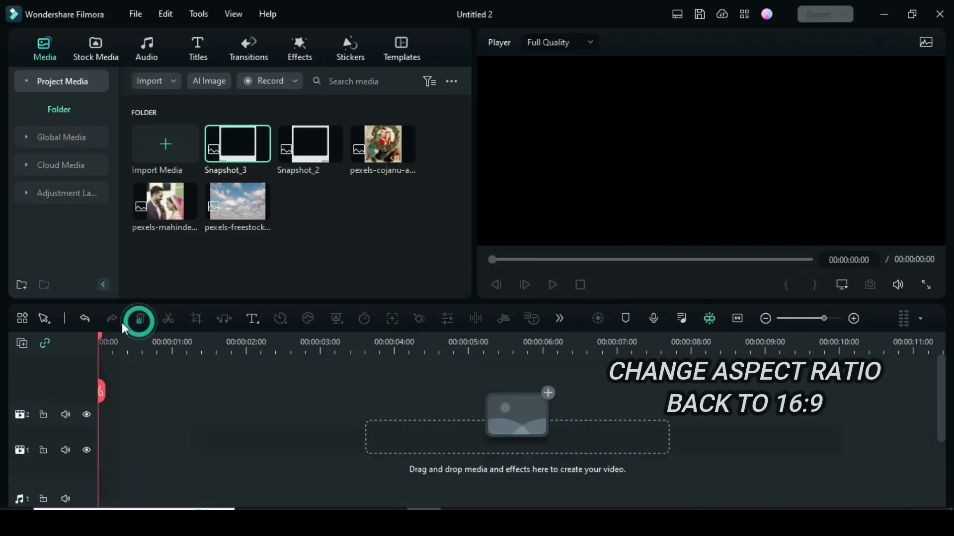
pyautogui.click(136, 13)
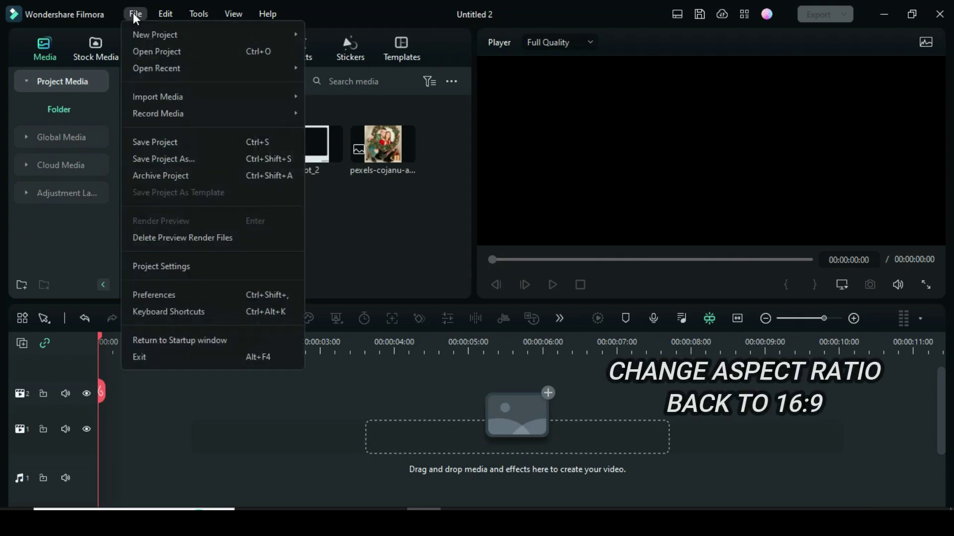
pyautogui.click(176, 268)
pyautogui.click(556, 156)
pyautogui.click(472, 182)
pyautogui.click(552, 319)
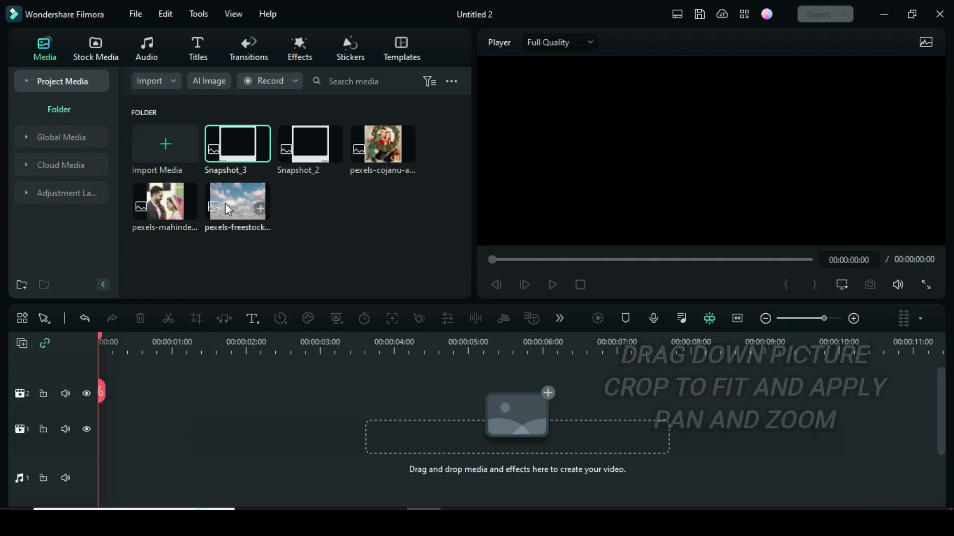
# Step: Place the sky picture on video track 1 and crop it to a 16:9 ratio
pyautogui.moveTo(231, 208); pyautogui.dragTo(231, 423)
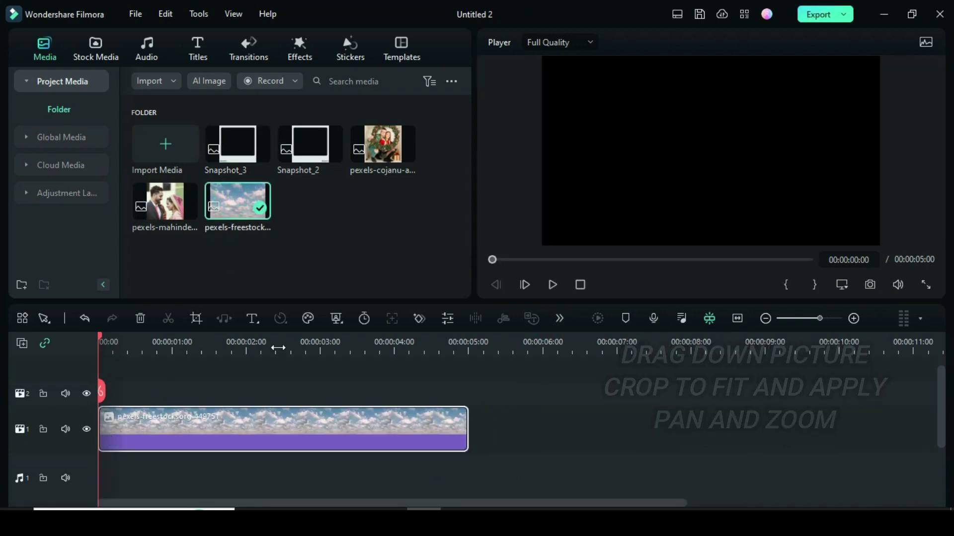
pyautogui.scroll(1, 278, 348)
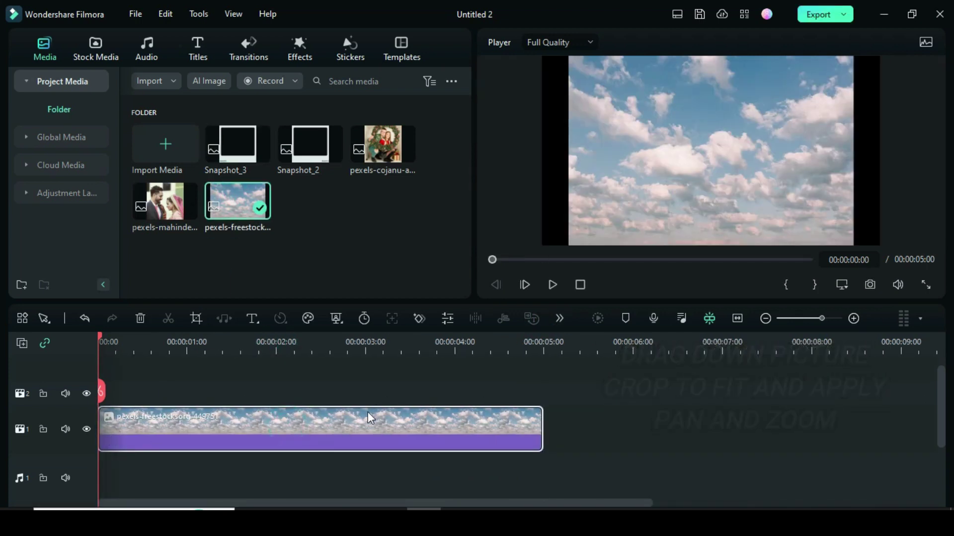
pyautogui.rightClick(369, 423)
pyautogui.click(397, 267)
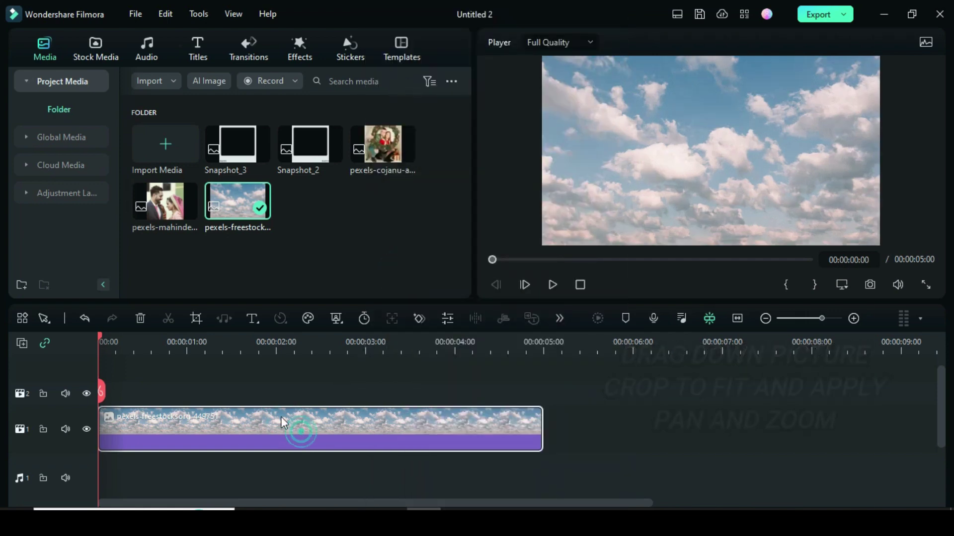
pyautogui.click(197, 319)
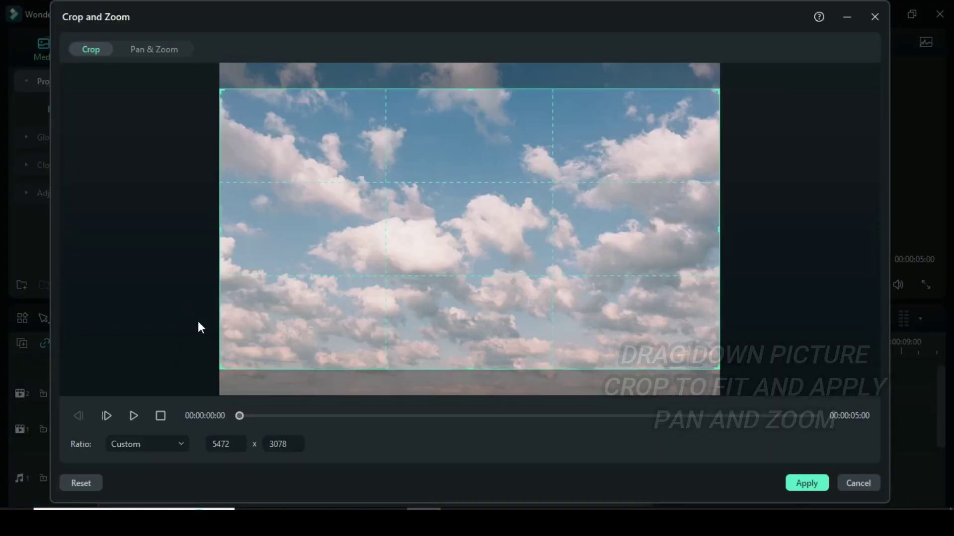
pyautogui.click(182, 444)
pyautogui.click(134, 268)
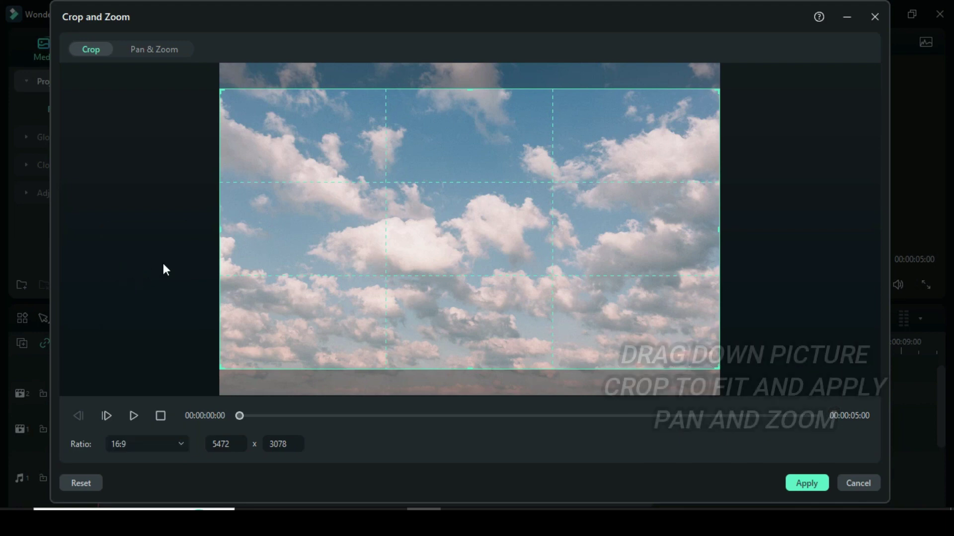
# Step: Give the sky a Pan & Zoom with a resized, swapped end box, and add Snapshot_2 to track 2
pyautogui.click(146, 49)
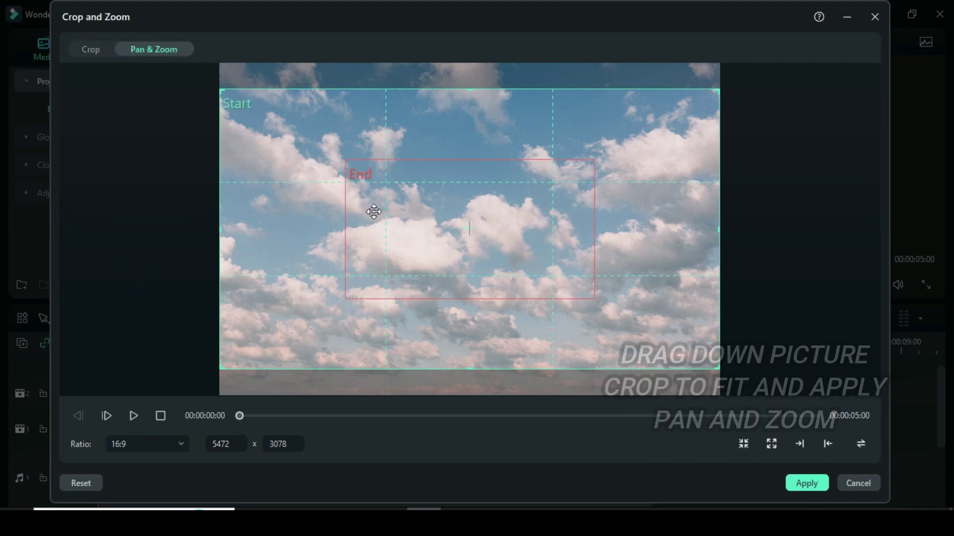
pyautogui.moveTo(345, 299); pyautogui.dragTo(249, 353)
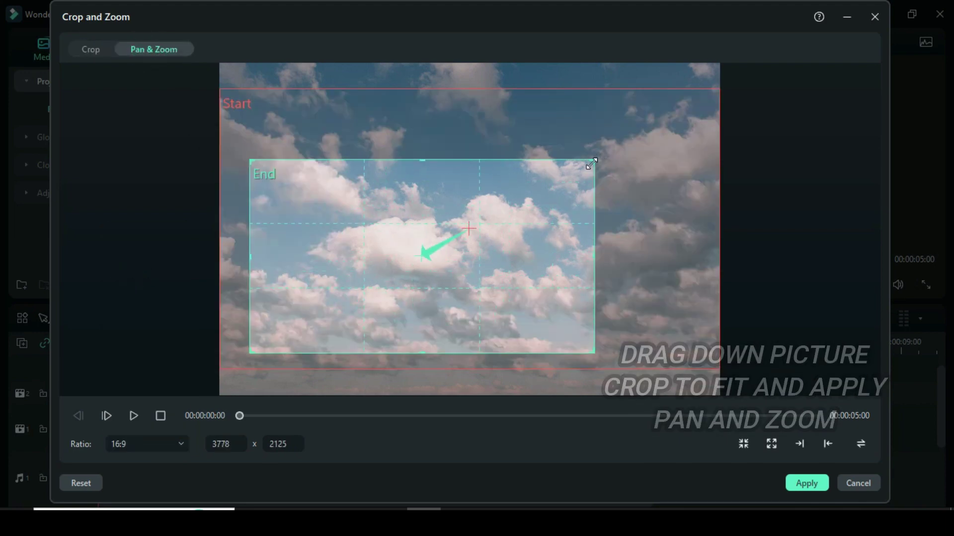
pyautogui.moveTo(591, 163); pyautogui.dragTo(689, 116)
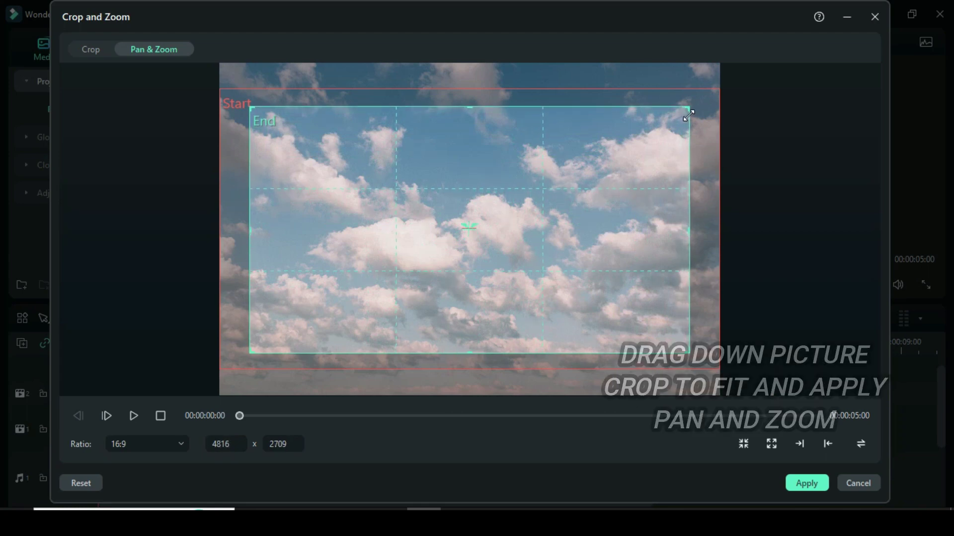
pyautogui.moveTo(472, 215); pyautogui.dragTo(470, 217)
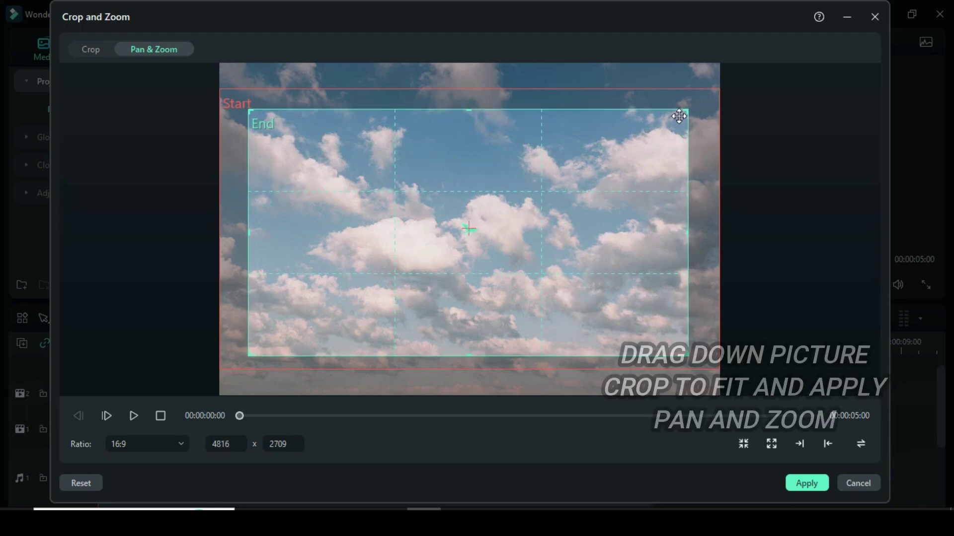
pyautogui.moveTo(681, 114); pyautogui.dragTo(679, 117)
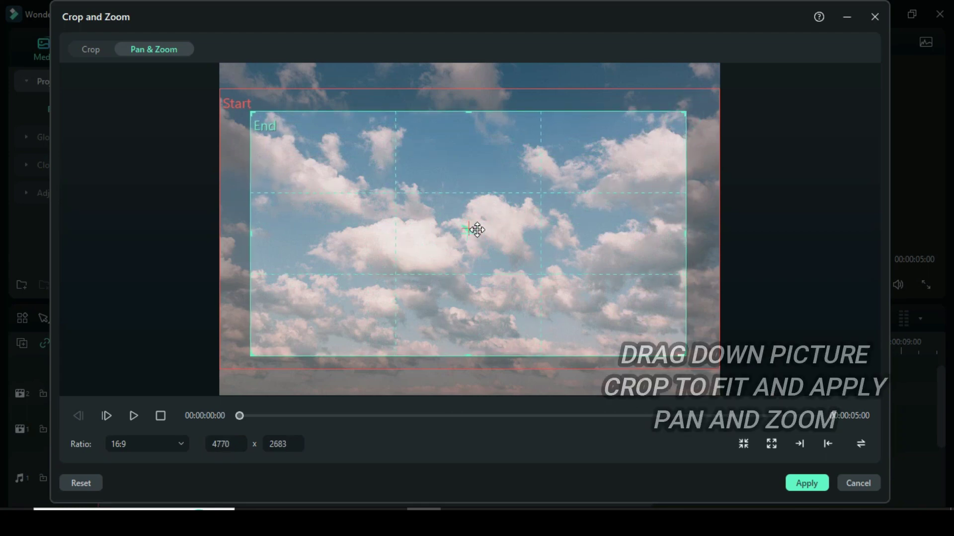
pyautogui.click(858, 443)
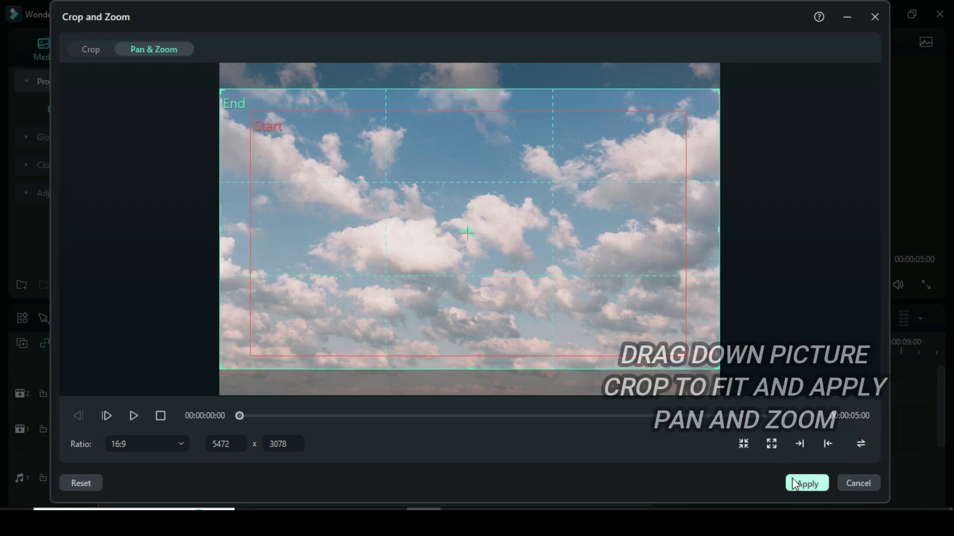
pyautogui.click(793, 481)
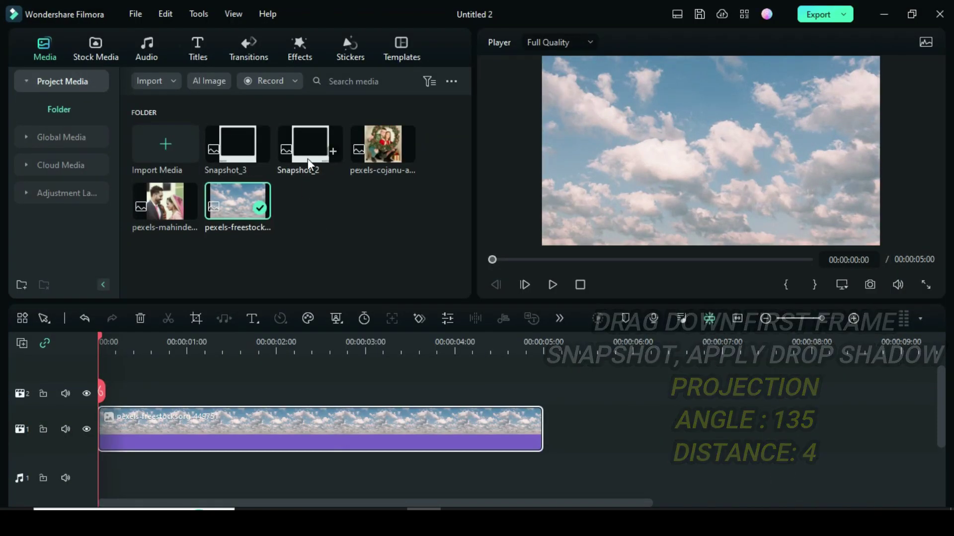
pyautogui.moveTo(310, 150); pyautogui.dragTo(143, 405)
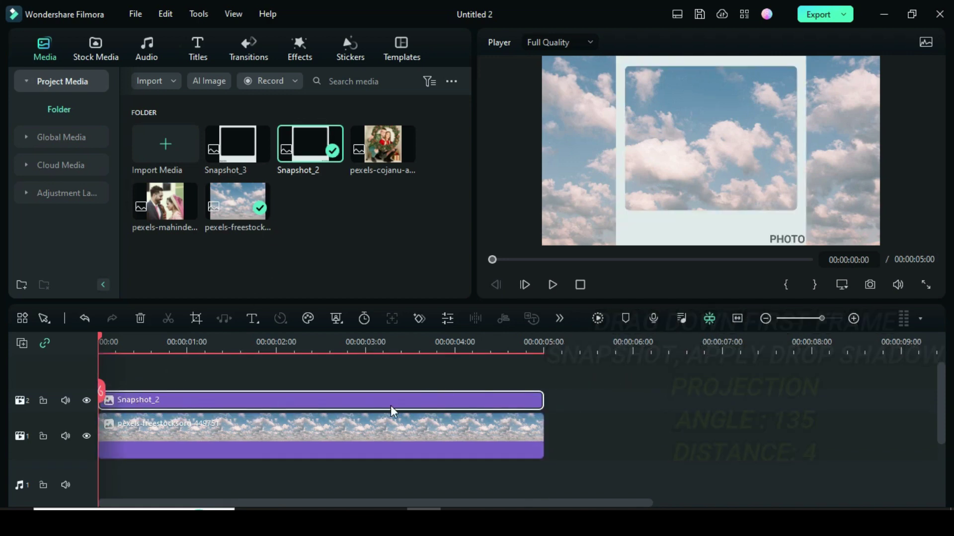
# Step: Enable a black Projection-type drop shadow on Snapshot_2 with distance 4
pyautogui.doubleClick(258, 400)
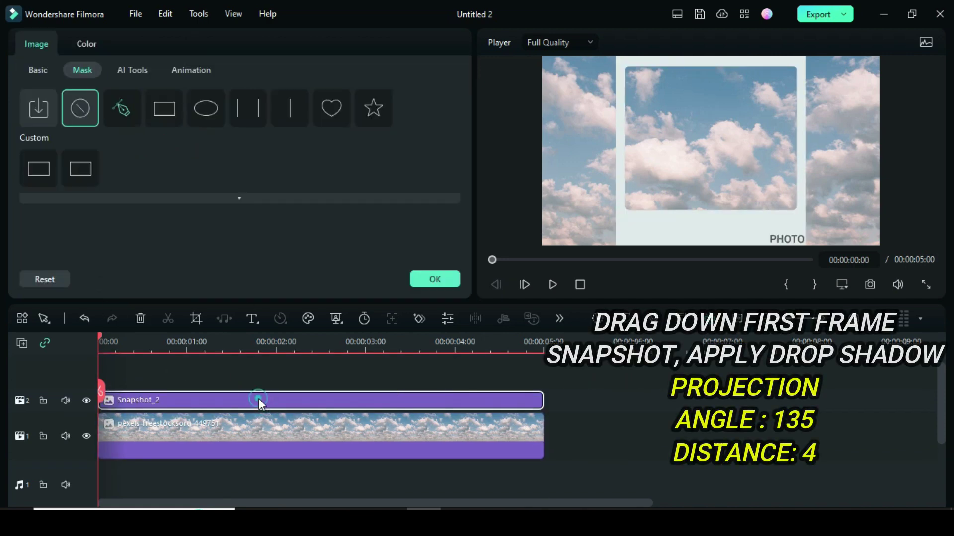
pyautogui.click(31, 70)
pyautogui.moveTo(468, 103); pyautogui.dragTo(465, 170)
pyautogui.click(29, 123)
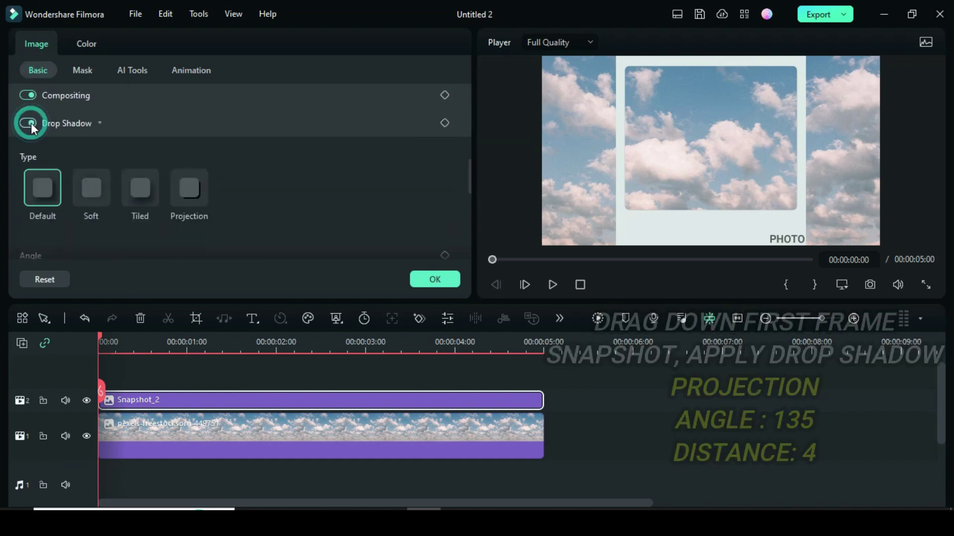
pyautogui.click(187, 195)
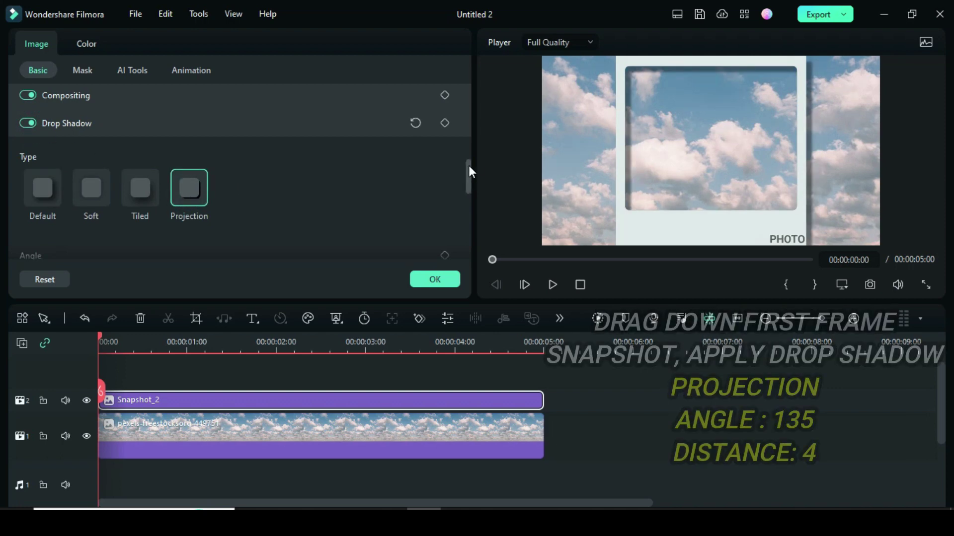
pyautogui.moveTo(469, 171); pyautogui.dragTo(467, 213)
pyautogui.click(62, 201)
pyautogui.click(30, 294)
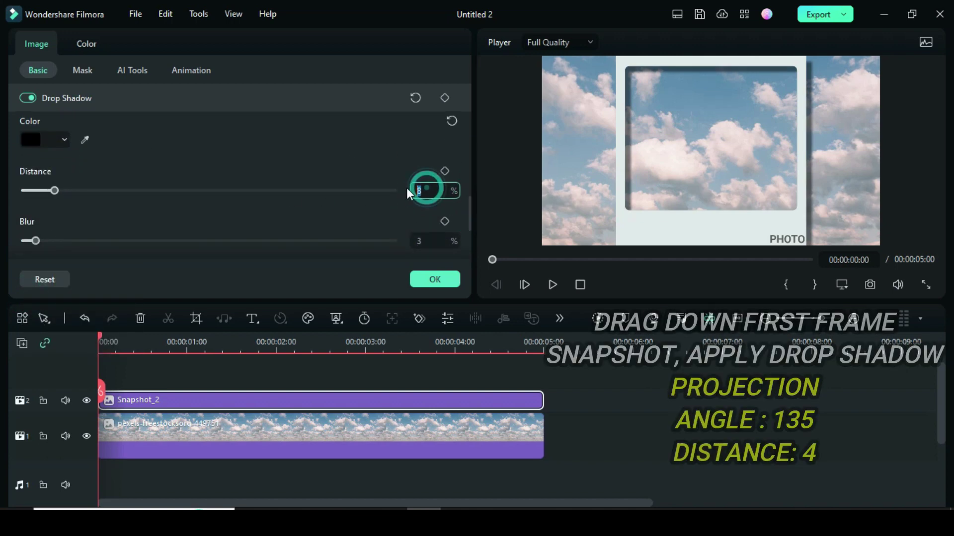
pyautogui.write('4')
pyautogui.press('Return')
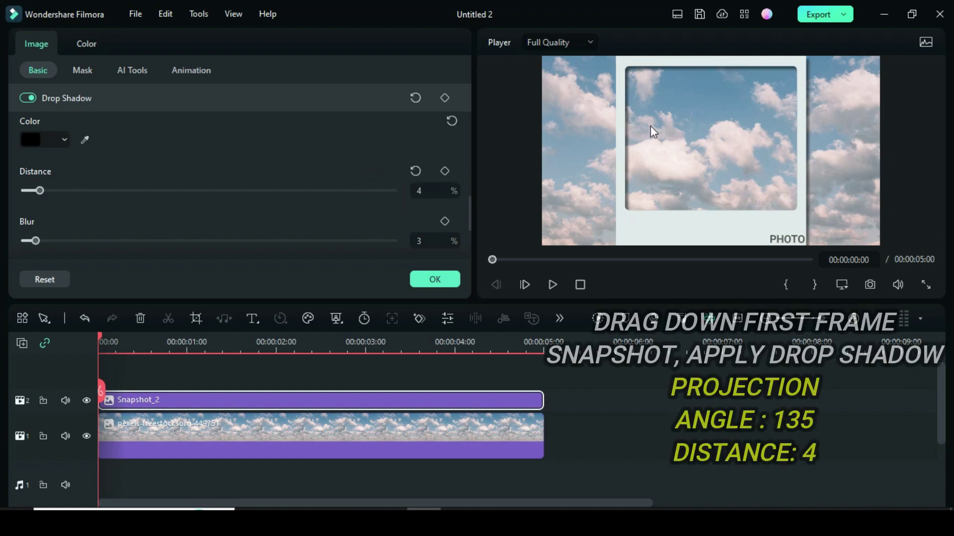
# Step: Add Scale, Position and Rotate keyframes at 0:00 and set the scale to 75%
pyautogui.moveTo(468, 201); pyautogui.dragTo(468, 101)
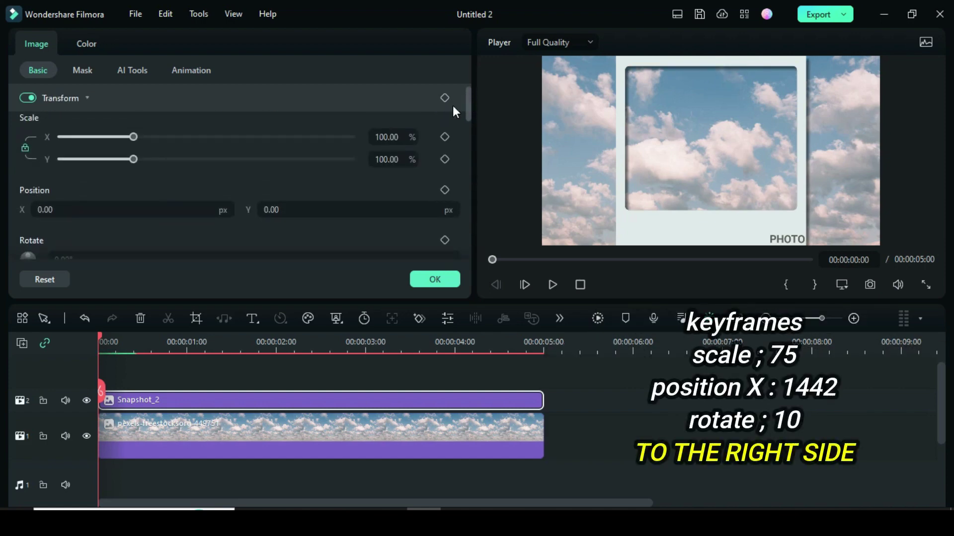
pyautogui.click(441, 132)
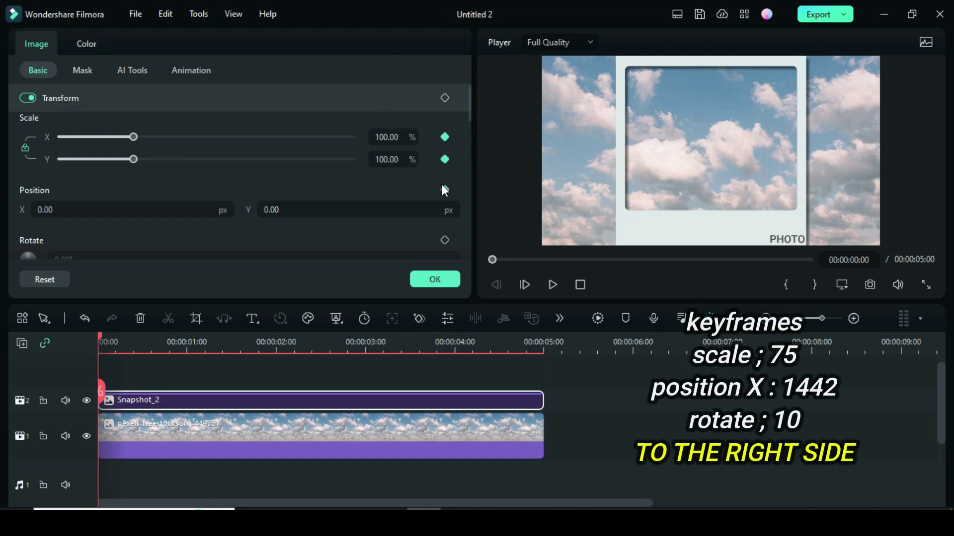
pyautogui.click(445, 240)
pyautogui.click(401, 137)
pyautogui.write('75')
pyautogui.click(332, 119)
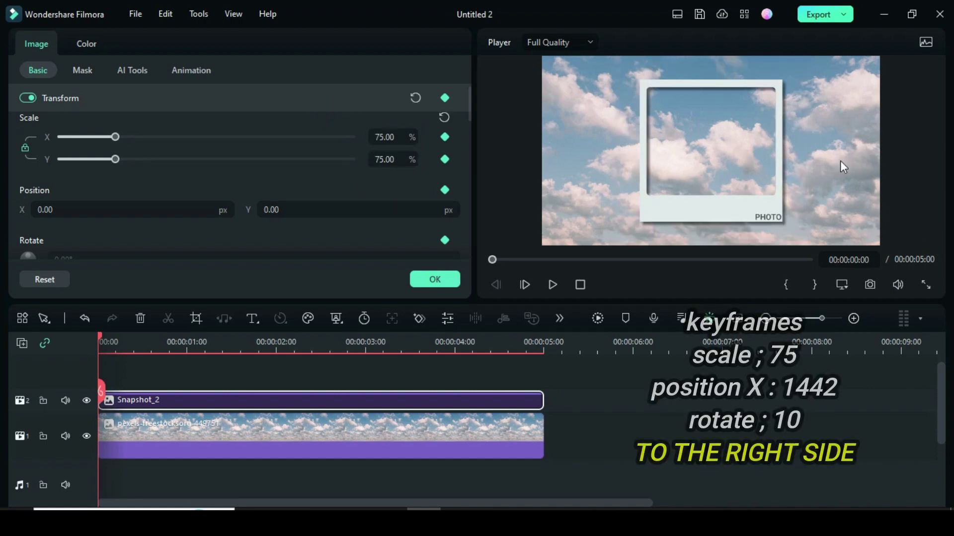
# Step: Set the opening Position X to 1442 and rotation to 10°, then open the track options
pyautogui.scroll(-1, 112, 177)
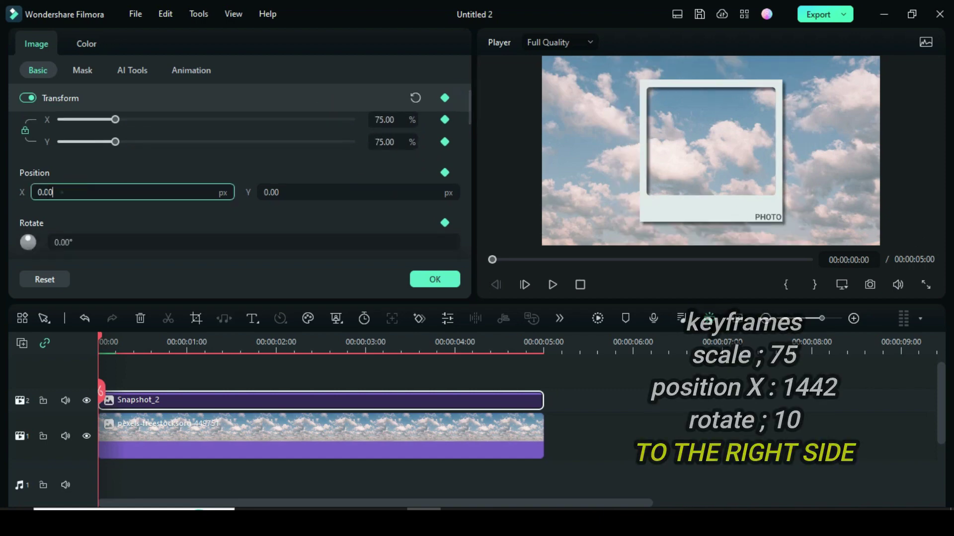
pyautogui.moveTo(46, 193); pyautogui.dragTo(38, 192)
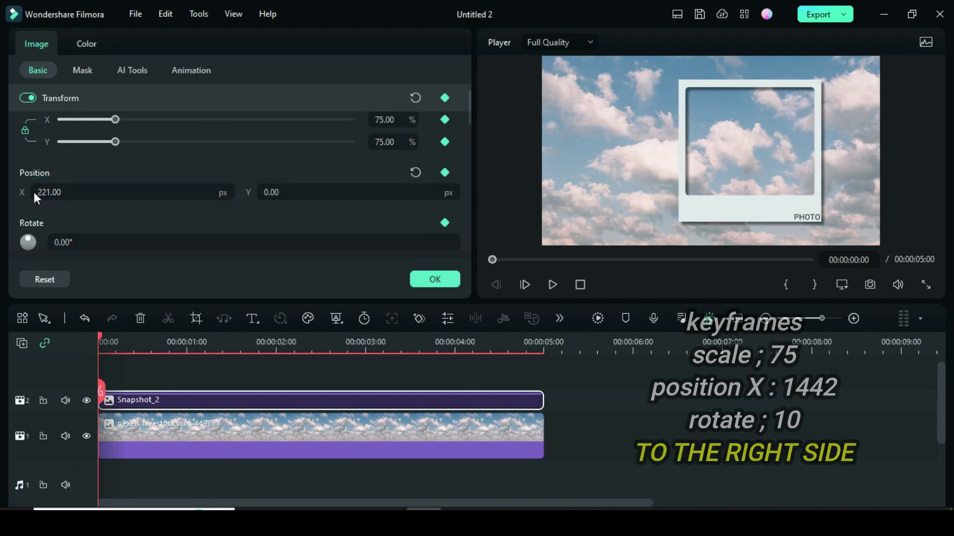
pyautogui.press('BackSpace')
pyautogui.write('1442')
pyautogui.click(81, 164)
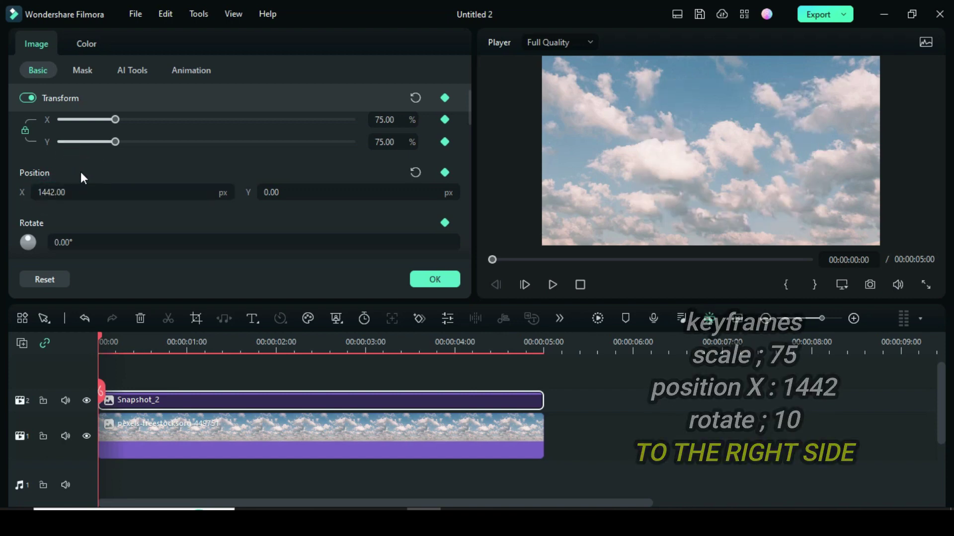
pyautogui.write('10')
pyautogui.click(107, 212)
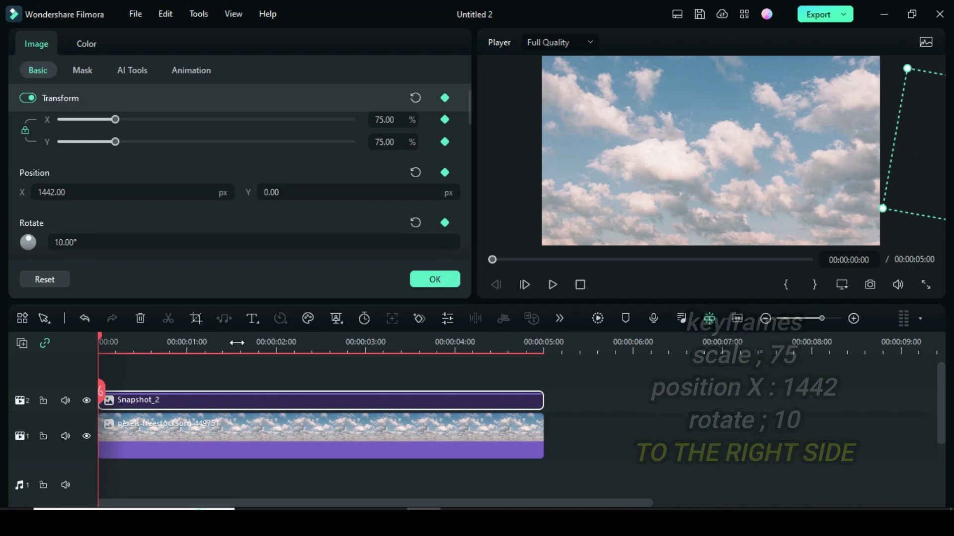
pyautogui.click(28, 345)
# Step: Make video track 2 taller and add scale and position keyframes at 20 frames
pyautogui.click(198, 471)
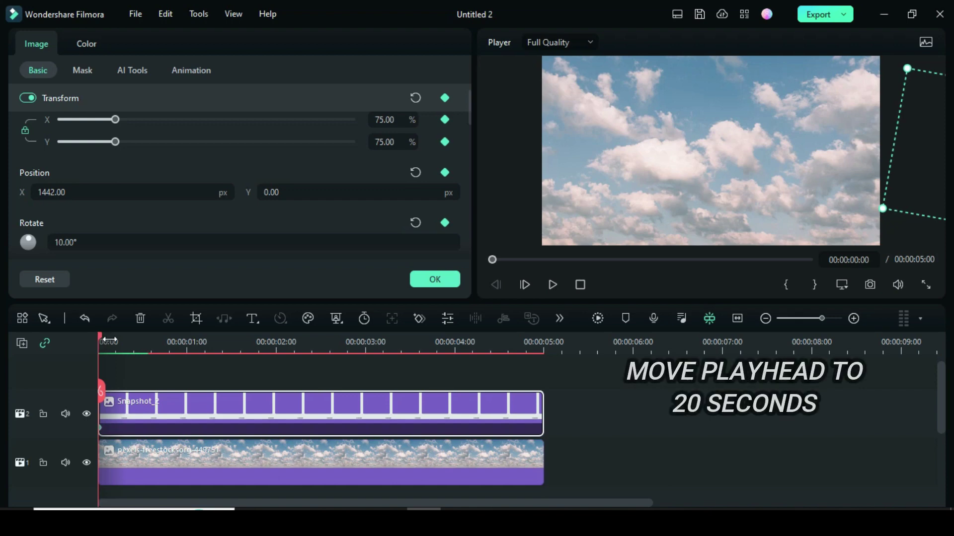
pyautogui.moveTo(100, 339); pyautogui.dragTo(157, 353)
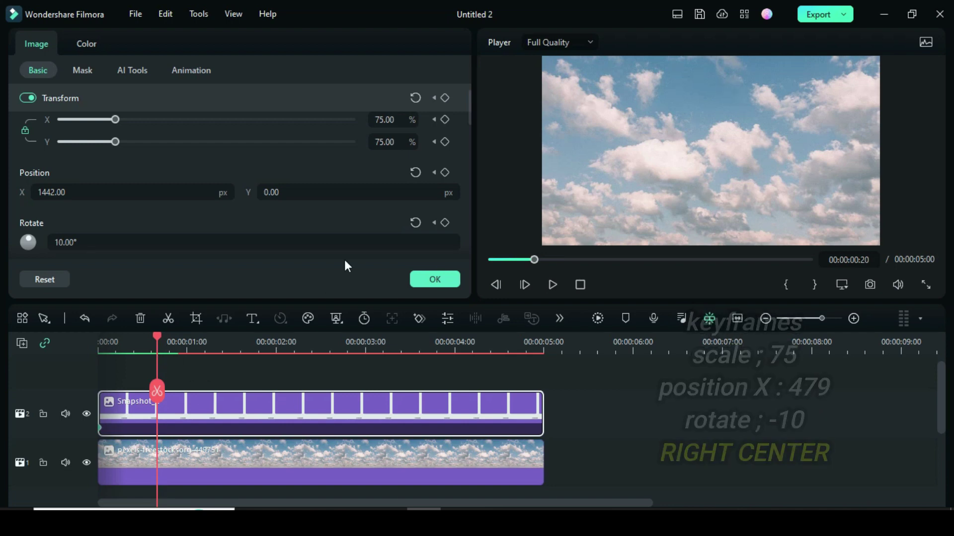
pyautogui.scroll(1, 467, 112)
pyautogui.click(443, 138)
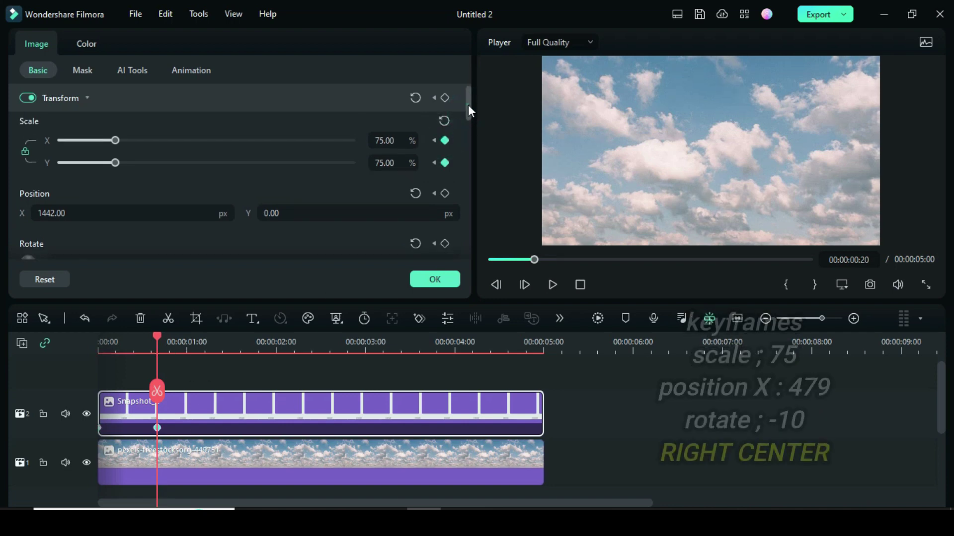
pyautogui.scroll(-1, 468, 106)
pyautogui.click(444, 166)
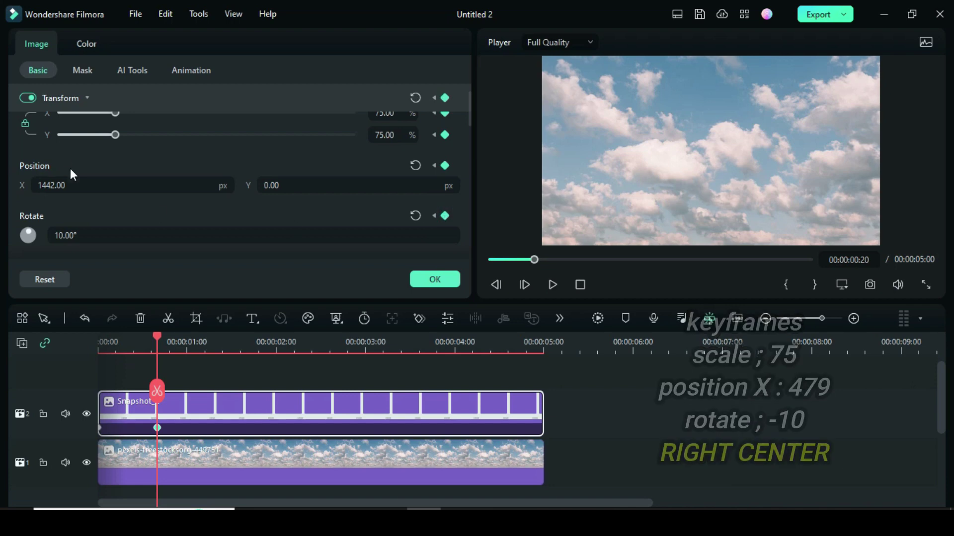
# Step: Set the 20-frame keyframe to Position X 479 and rotation −10°
pyautogui.moveTo(92, 185); pyautogui.dragTo(58, 184)
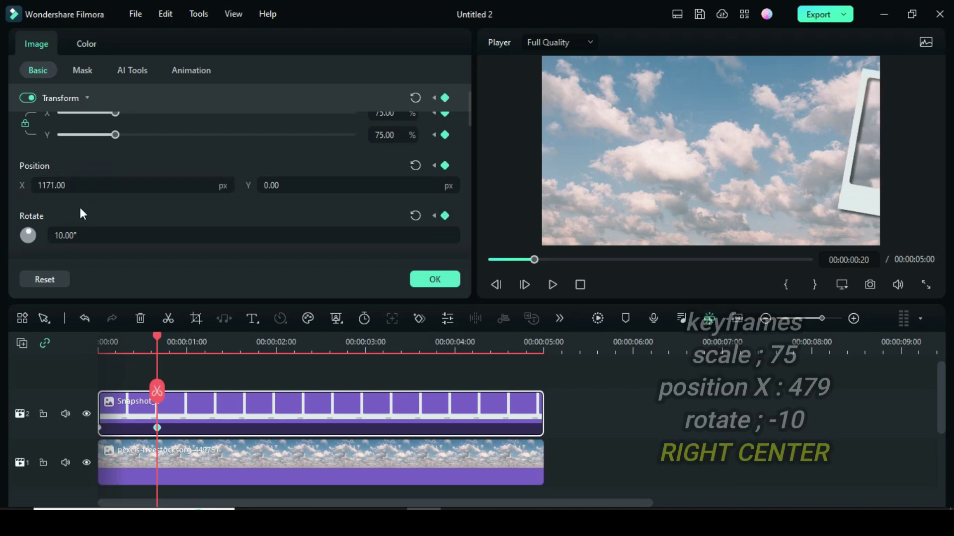
pyautogui.write('479')
pyautogui.click(89, 163)
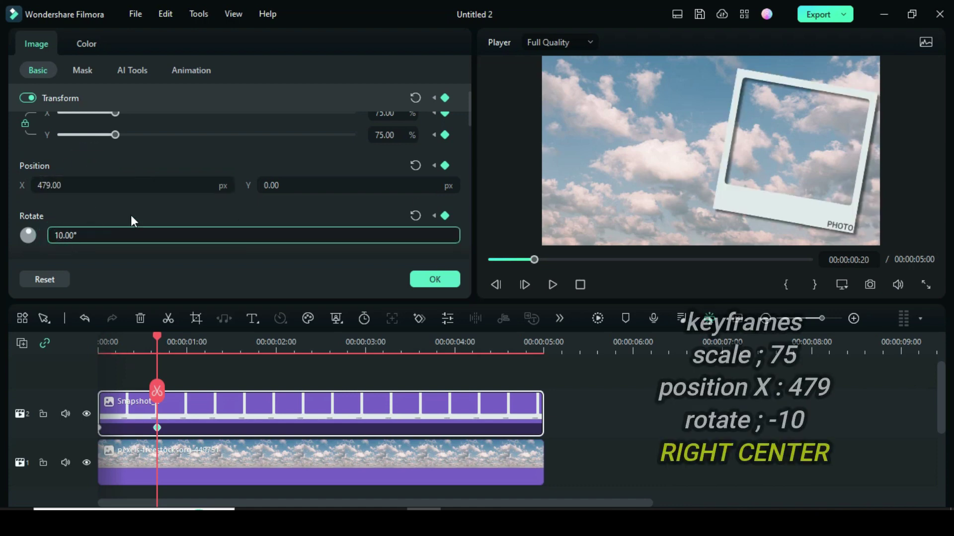
pyautogui.write('-')
pyautogui.click(117, 213)
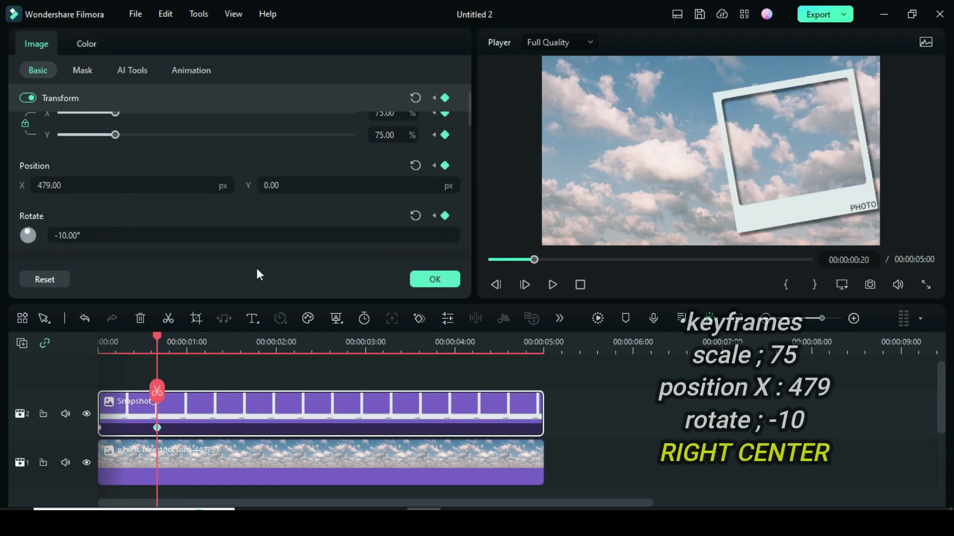
# Step: Play the slide-in animation from the start, pause it, and rewind the playhead
pyautogui.click(113, 345)
pyautogui.press('space')
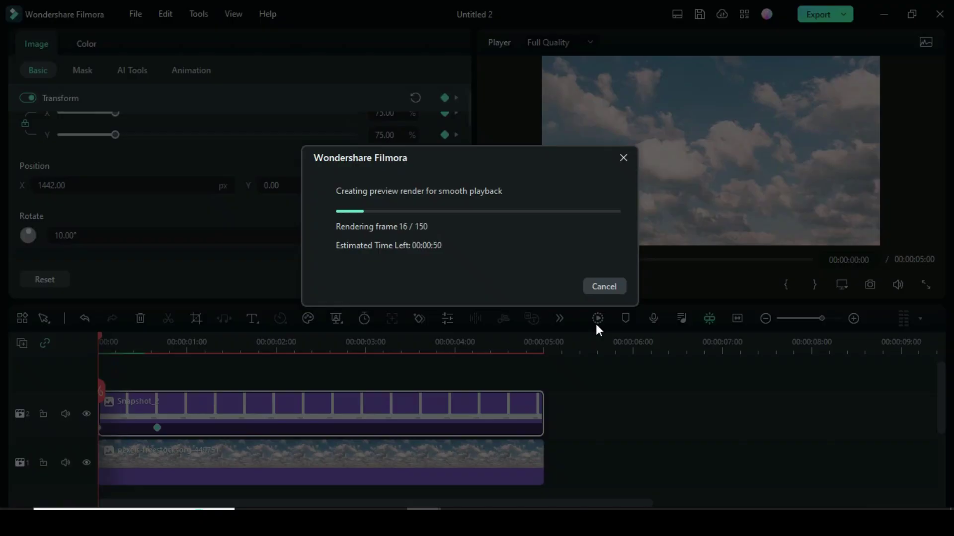
pyautogui.click(553, 284)
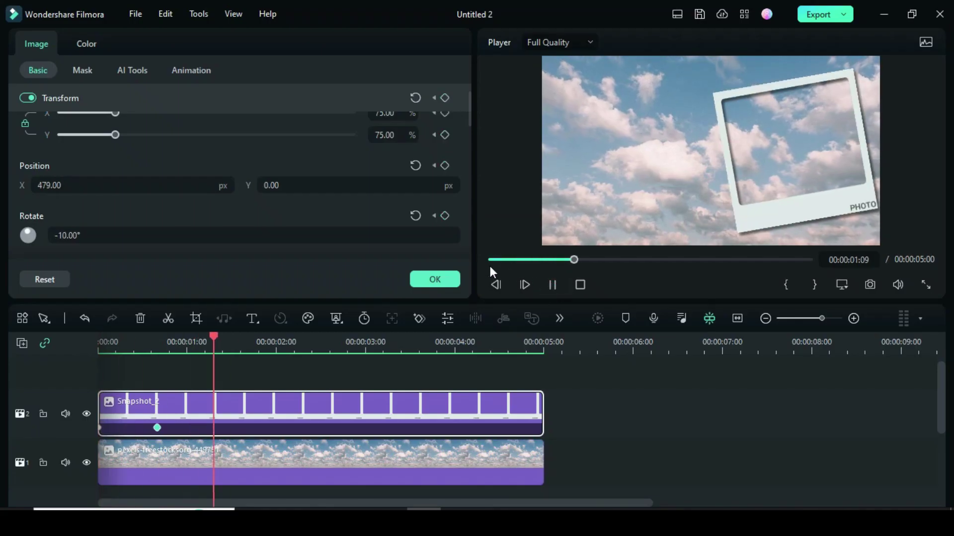
pyautogui.click(553, 283)
pyautogui.moveTo(234, 337); pyautogui.dragTo(104, 348)
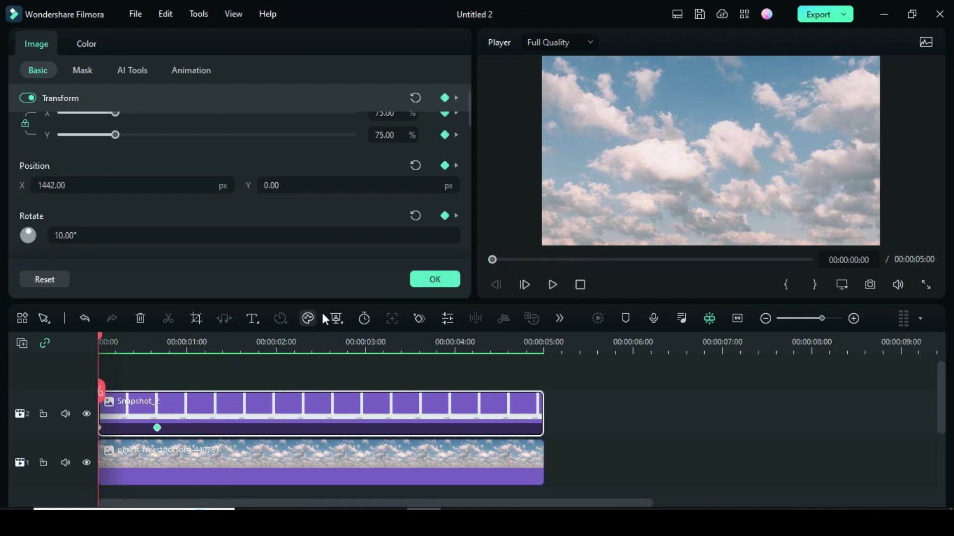
# Step: Place Snapshot_3 on a new track above Snapshot_2 and open its properties
pyautogui.click(430, 277)
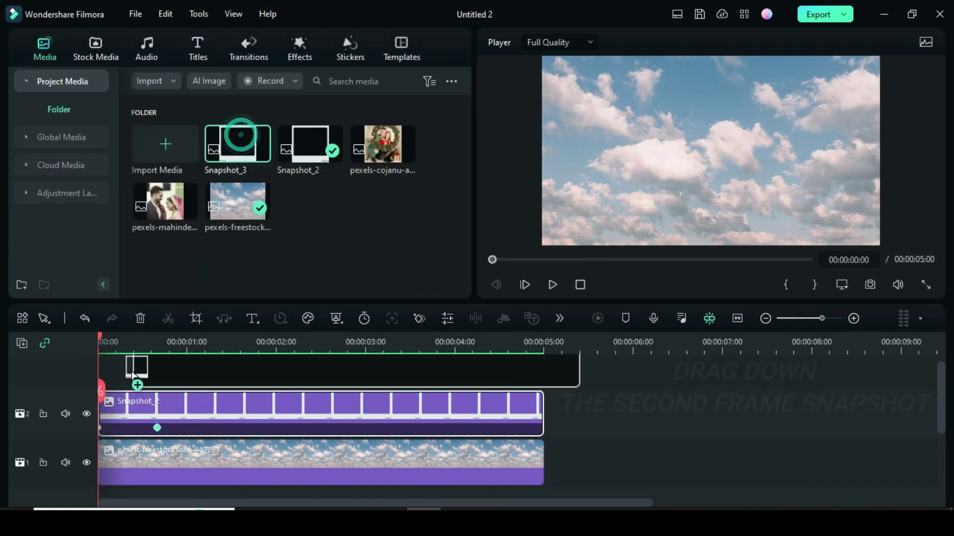
pyautogui.moveTo(240, 139); pyautogui.dragTo(129, 378)
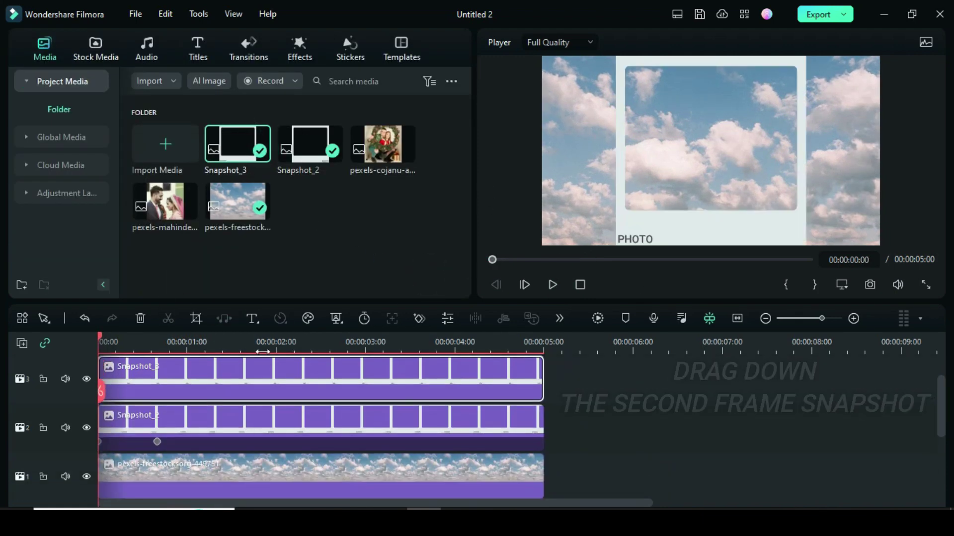
pyautogui.doubleClick(198, 381)
# Step: Give Snapshot_3 a black Projection drop shadow at −135° angle with distance 4
pyautogui.moveTo(468, 108); pyautogui.dragTo(467, 180)
pyautogui.click(29, 165)
pyautogui.click(196, 190)
pyautogui.click(53, 215)
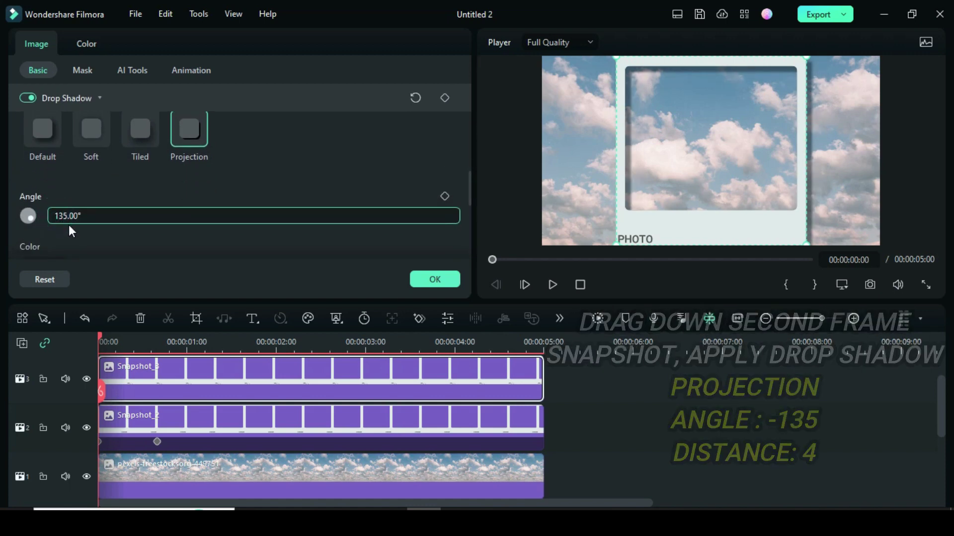
pyautogui.click(64, 189)
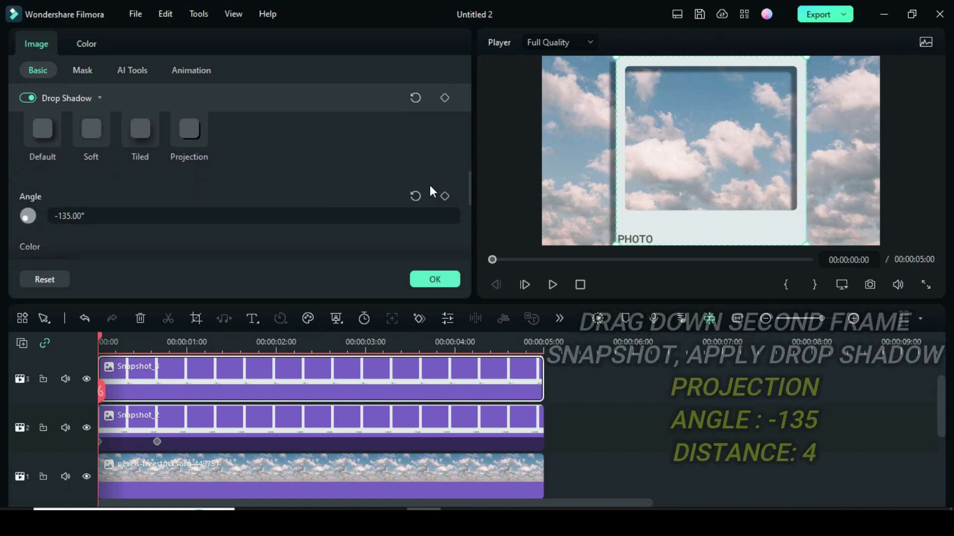
pyautogui.moveTo(468, 179)
pyautogui.mouseDown()
pyautogui.moveTo(470, 204)
pyautogui.moveTo(472, 98)
pyautogui.mouseUp()
pyautogui.click(59, 193)
pyautogui.click(32, 284)
pyautogui.click(423, 205)
pyautogui.doubleClick(423, 205)
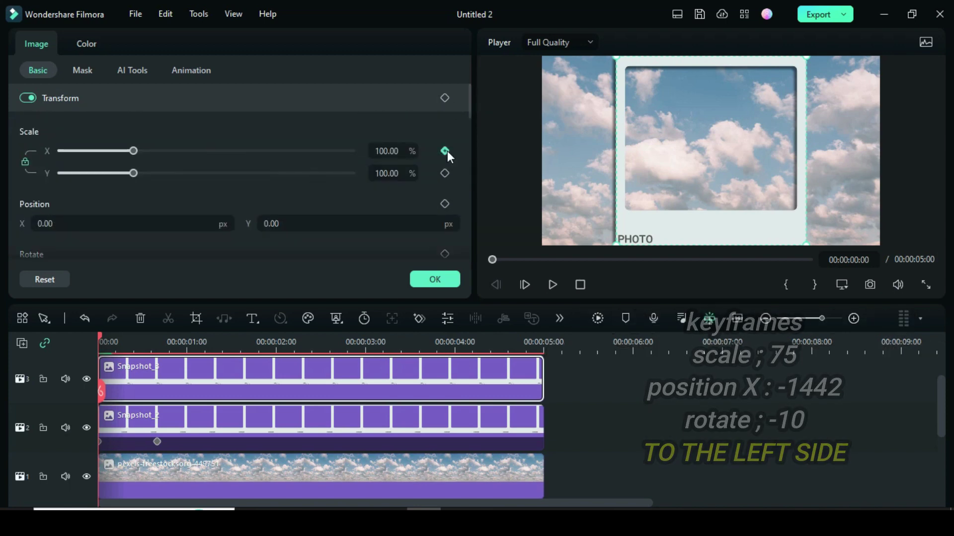
# Step: Add start keyframes for Snapshot_3 at 75% scale and Position X -1442
pyautogui.click(445, 151)
pyautogui.click(400, 152)
pyautogui.write('75')
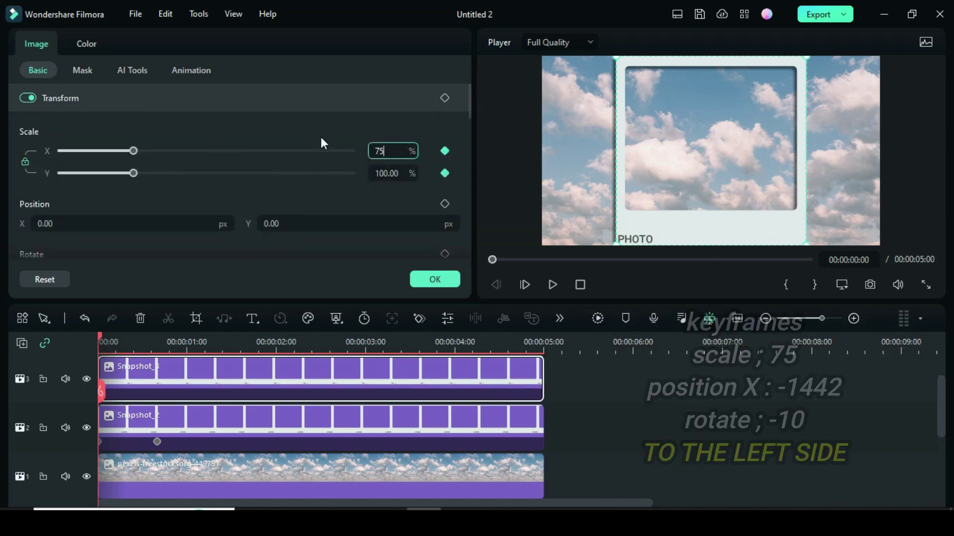
pyautogui.click(304, 130)
pyautogui.click(444, 204)
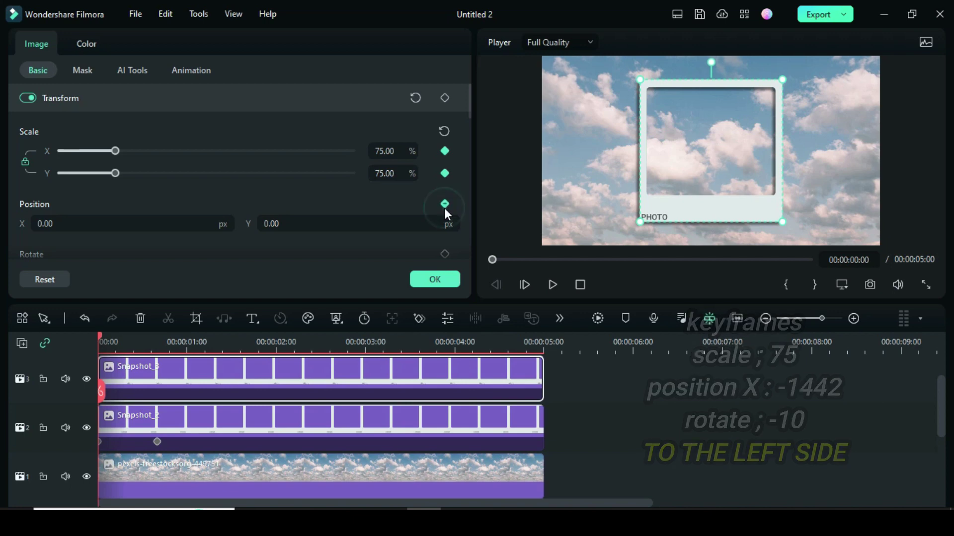
pyautogui.moveTo(149, 223); pyautogui.dragTo(67, 224)
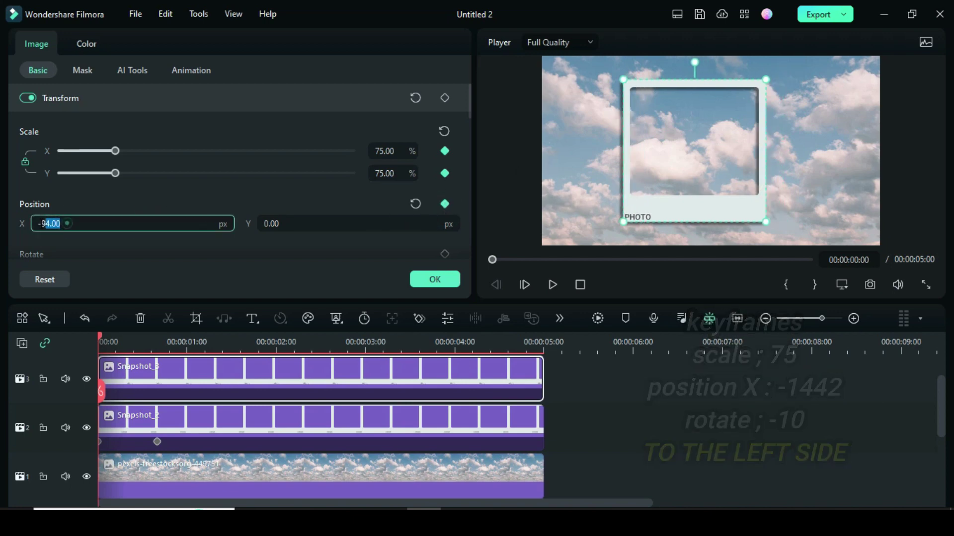
pyautogui.write('-1442')
pyautogui.press('Return')
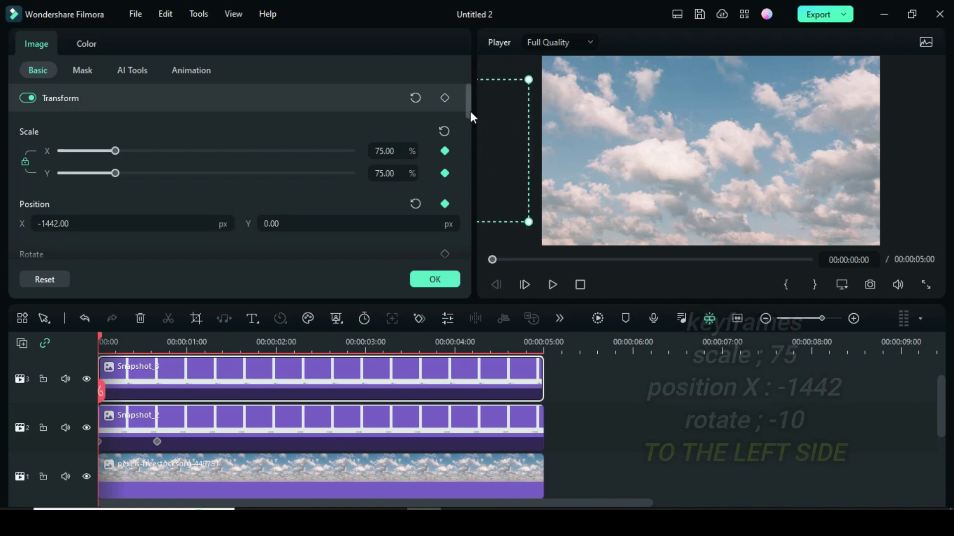
# Step: Keyframe a -10° starting tilt and move the playhead forward to 20 frames
pyautogui.scroll(-2, 473, 115)
pyautogui.click(76, 208)
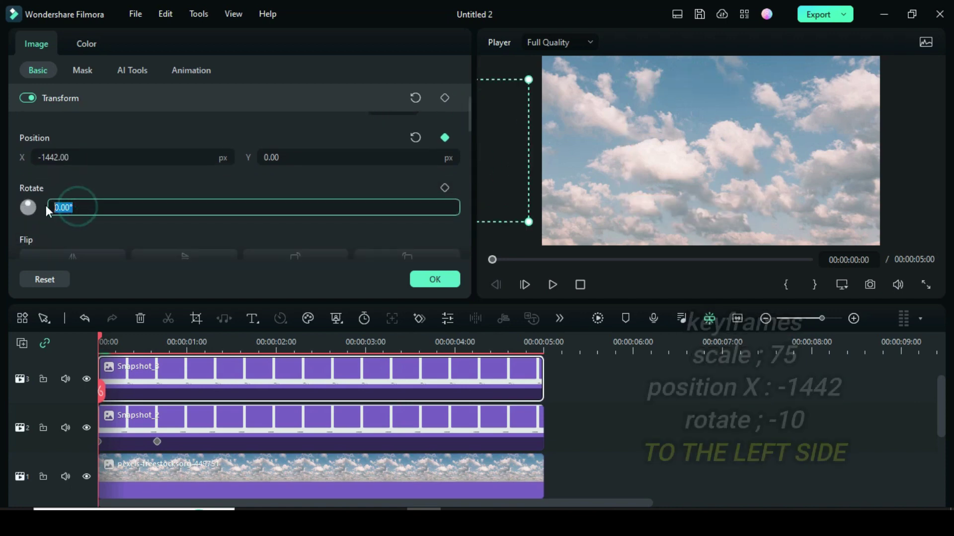
pyautogui.write('-10')
pyautogui.press('Return')
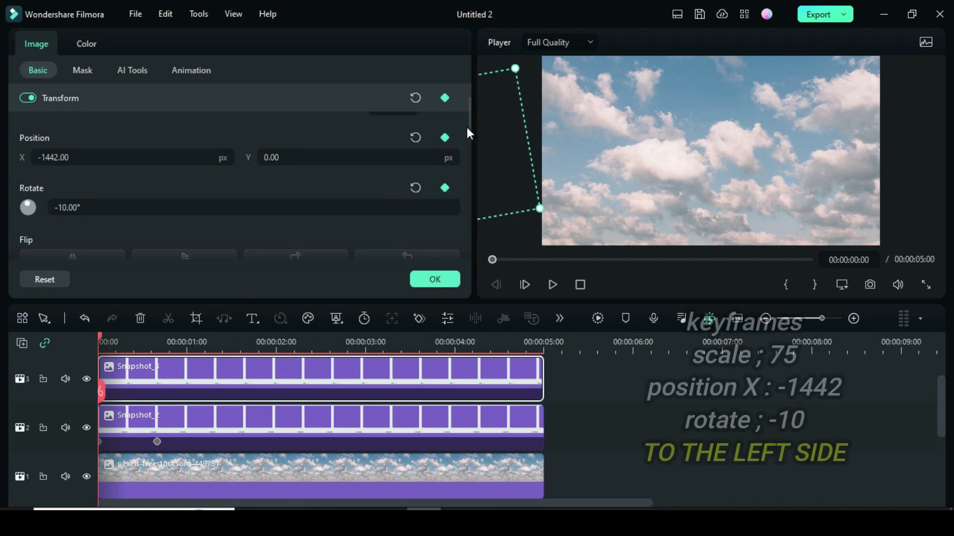
pyautogui.scroll(1, 469, 122)
pyautogui.scroll(-2, 468, 119)
pyautogui.moveTo(100, 339); pyautogui.dragTo(157, 344)
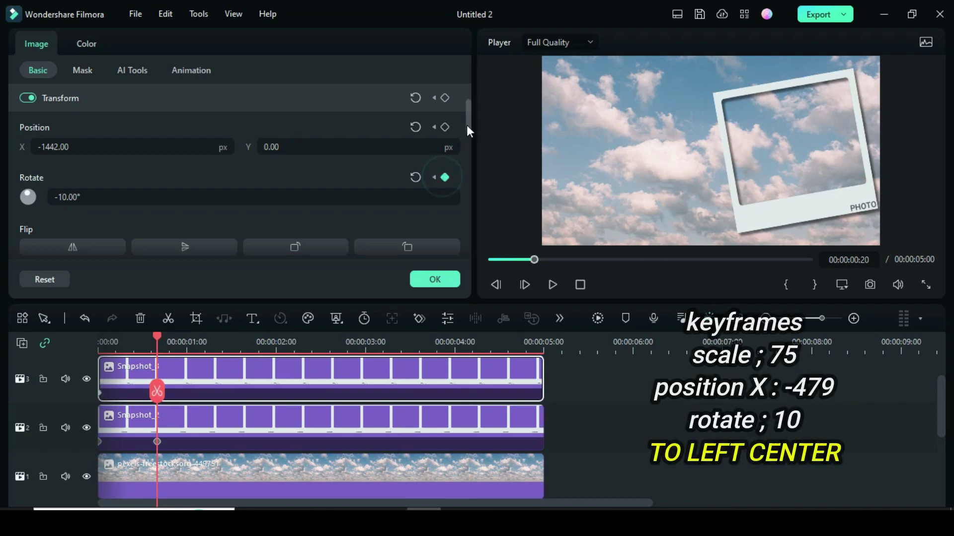
# Step: At 00:00:00:20, keyframe Snapshot_3 at Position X -479 with a 10° rotation
pyautogui.scroll(2, 467, 128)
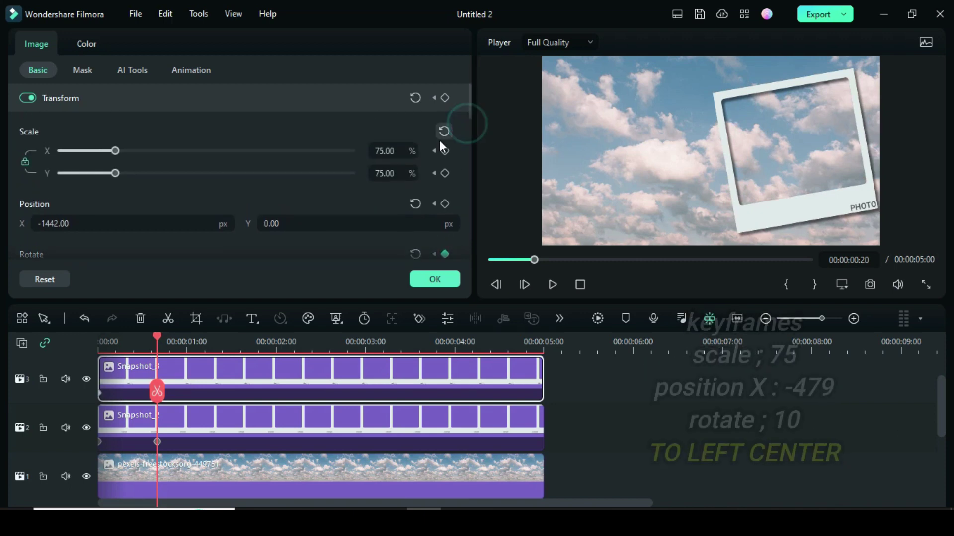
pyautogui.click(45, 224)
pyautogui.moveTo(45, 224); pyautogui.dragTo(111, 194)
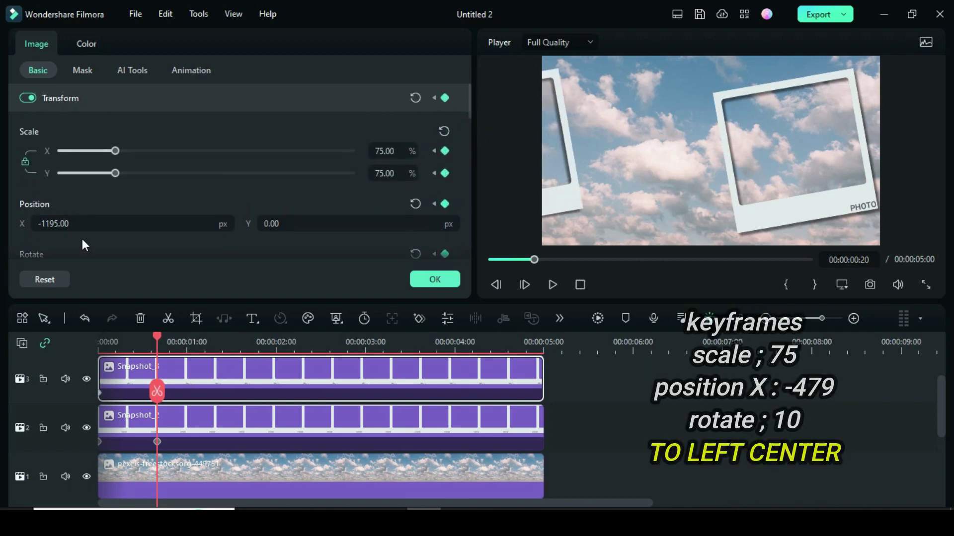
pyautogui.press('BackSpace')
pyautogui.write('-479')
pyautogui.press('Return')
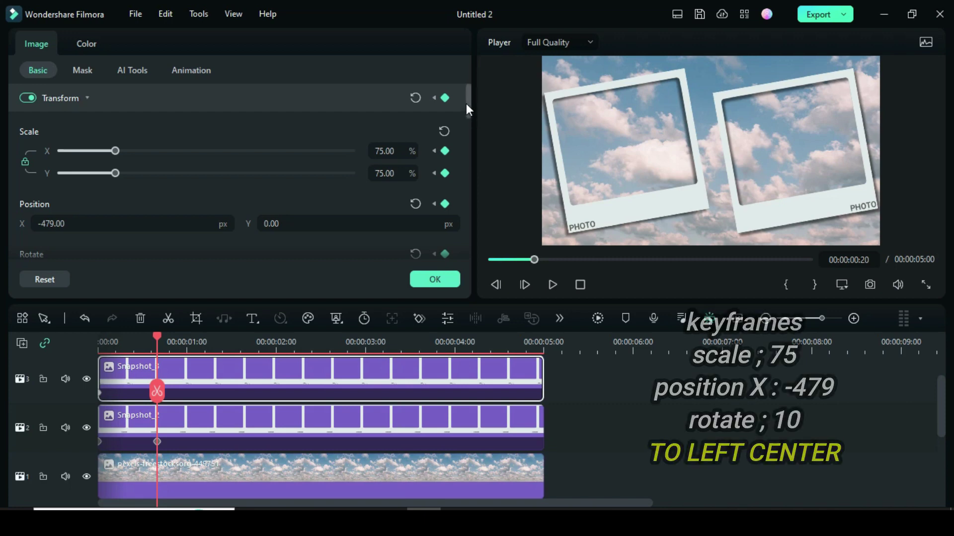
pyautogui.moveTo(466, 105); pyautogui.dragTo(467, 115)
pyautogui.click(56, 215)
pyautogui.write('10')
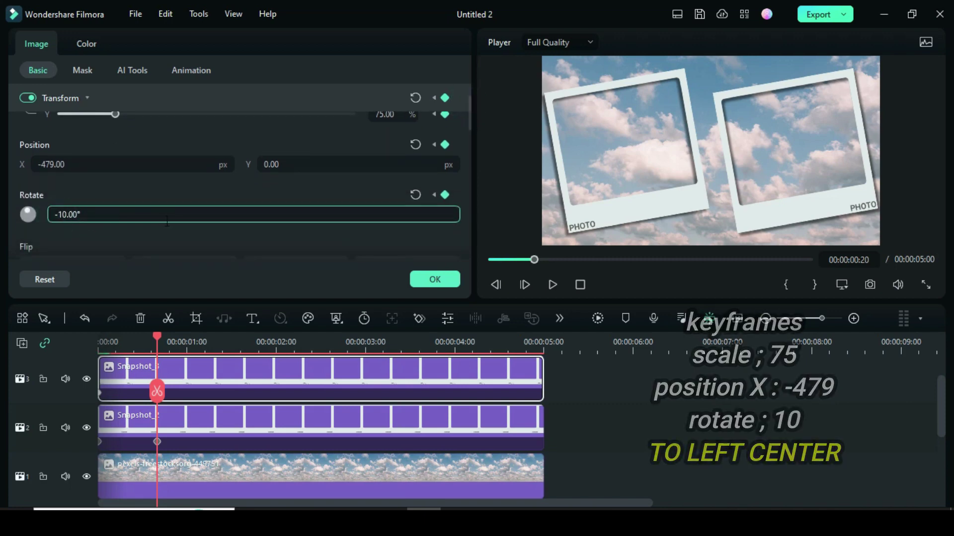
pyautogui.click(92, 181)
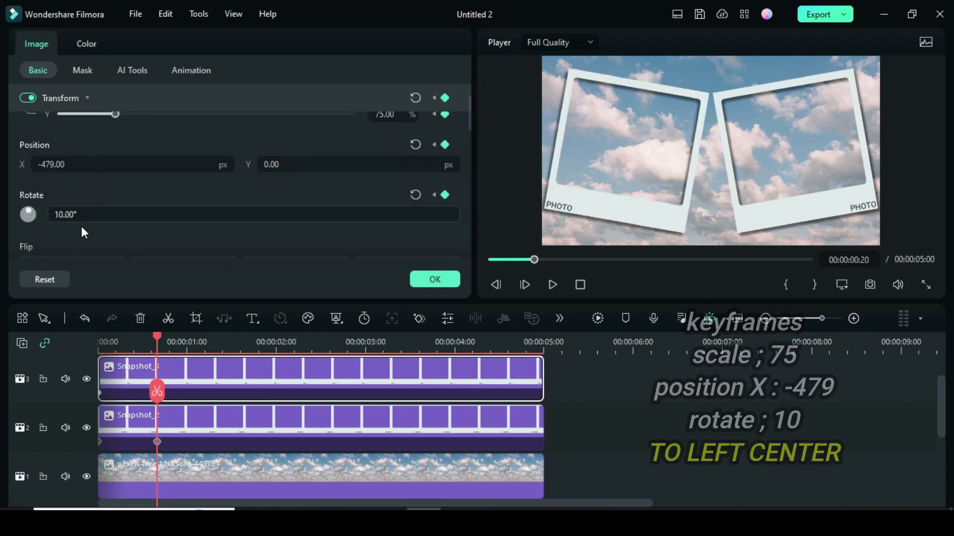
pyautogui.click(490, 259)
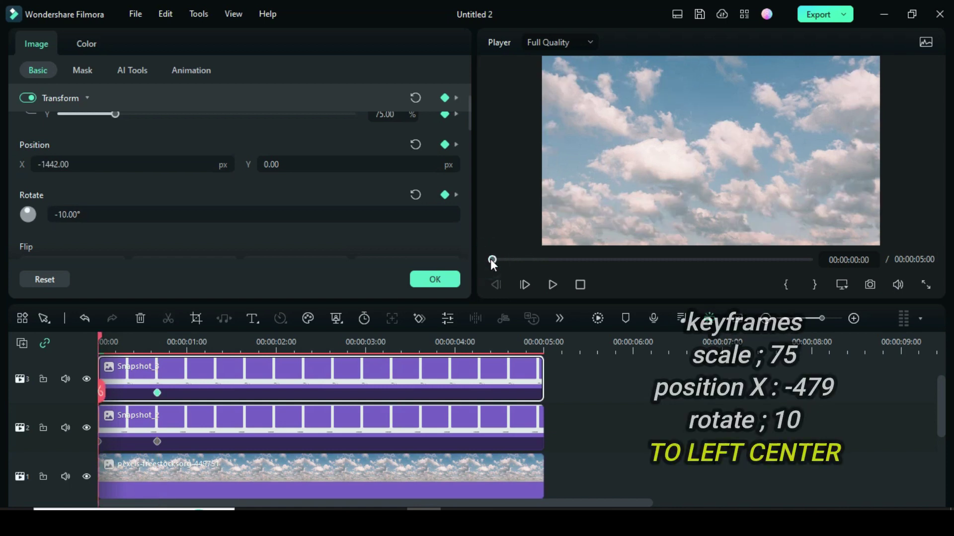
# Step: Play back the Polaroid frame animation from the start
pyautogui.click(599, 320)
pyautogui.click(548, 282)
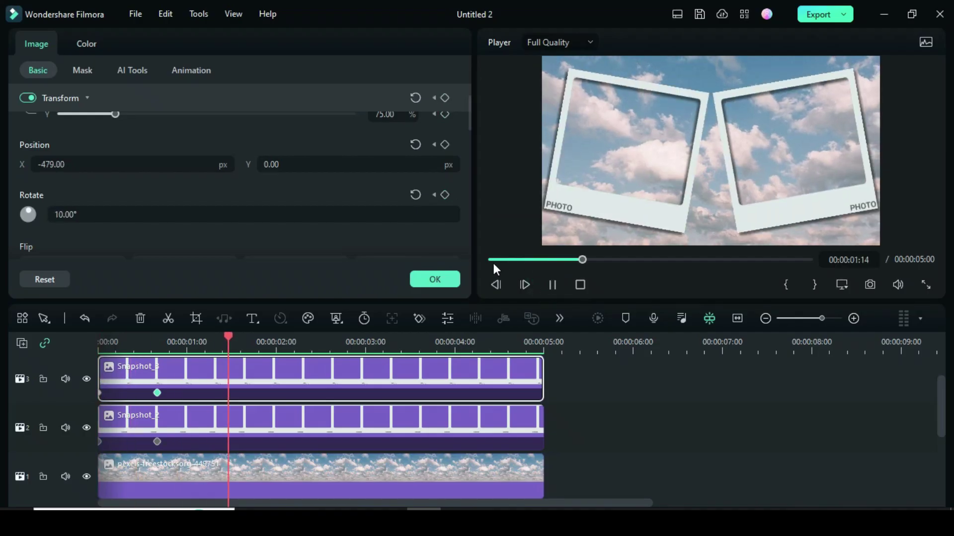
pyautogui.click(491, 260)
pyautogui.click(489, 259)
pyautogui.click(553, 285)
# Step: Set the playhead to one second and move both Snapshot clips up a track
pyautogui.moveTo(243, 336); pyautogui.dragTo(185, 336)
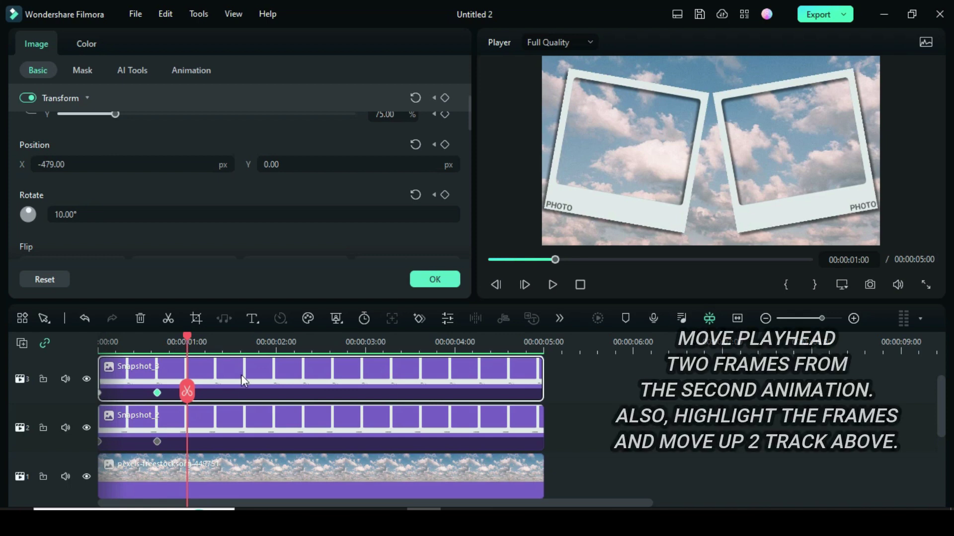
pyautogui.moveTo(574, 425)
pyautogui.mouseDown()
pyautogui.moveTo(463, 395)
pyautogui.moveTo(422, 431)
pyautogui.mouseUp()
pyautogui.moveTo(426, 391); pyautogui.dragTo(372, 415)
pyautogui.scroll(-2, 371, 415)
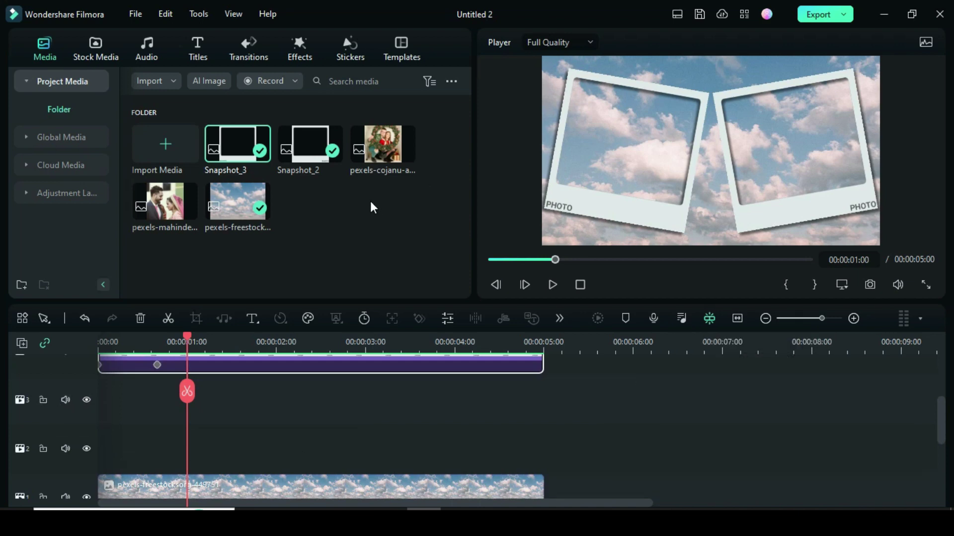
# Step: Add the wedding photo on track 2 from 00:01 to 00:05
pyautogui.moveTo(161, 201); pyautogui.dragTo(252, 447)
pyautogui.scroll(-1, 456, 456)
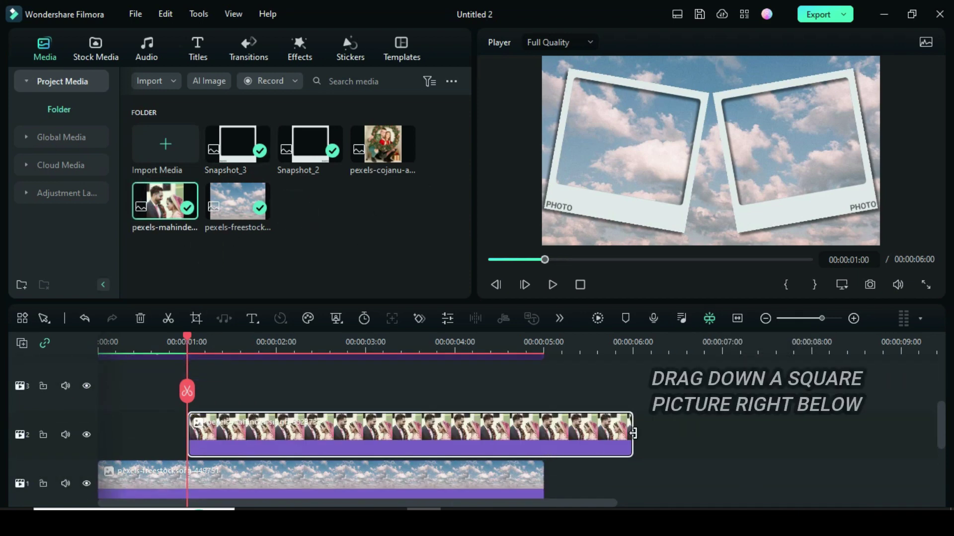
pyautogui.moveTo(633, 433); pyautogui.dragTo(543, 434)
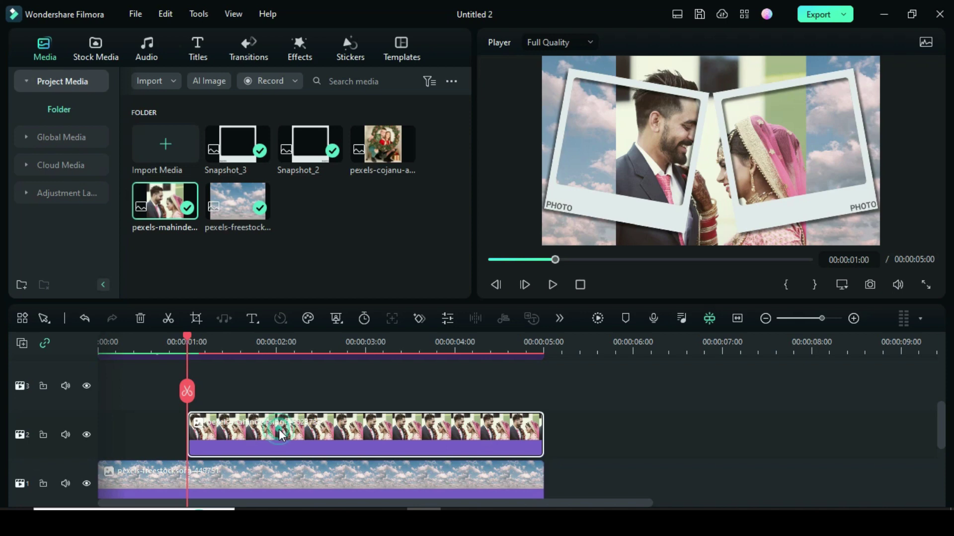
pyautogui.doubleClick(282, 435)
# Step: Scale the wedding photo to 70% and tilt it -10°
pyautogui.scroll(2, 471, 117)
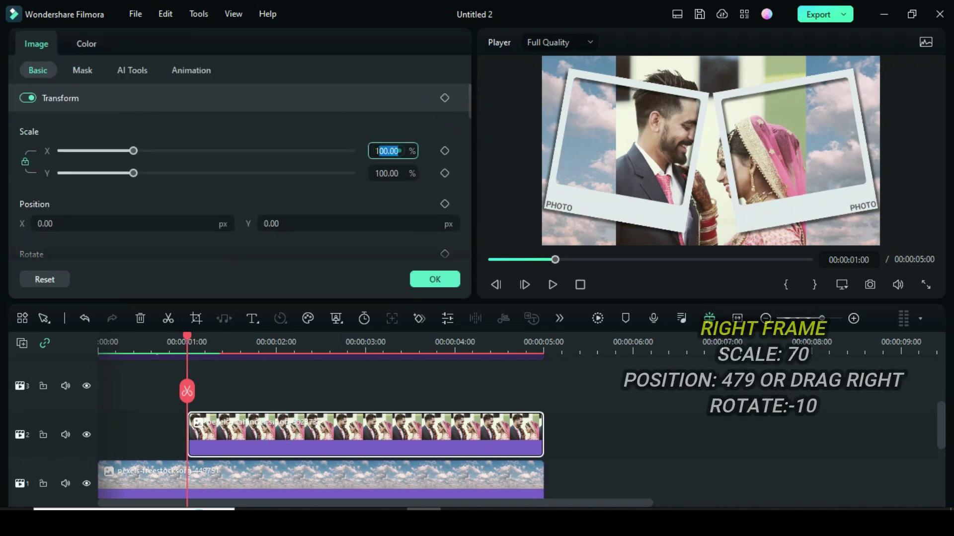
pyautogui.write('70')
pyautogui.click(320, 131)
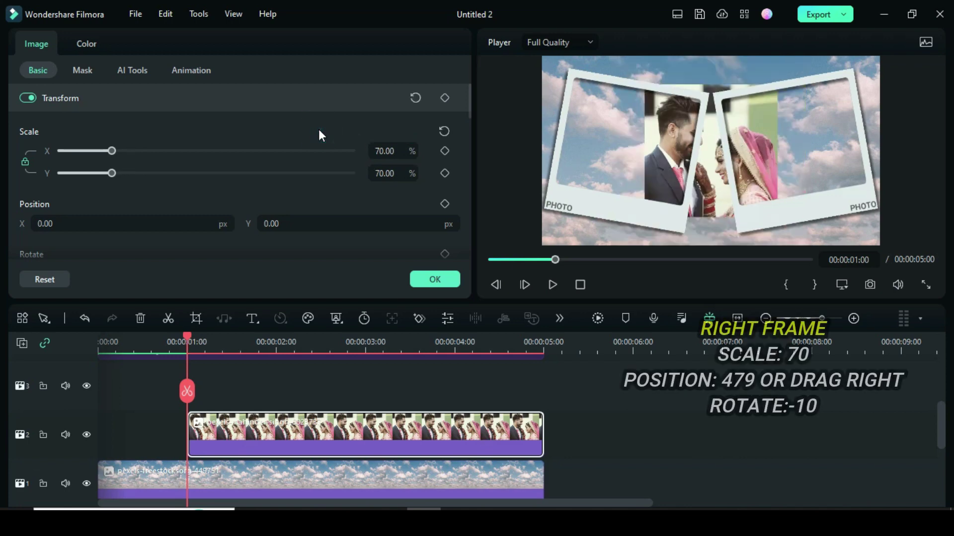
pyautogui.moveTo(472, 93); pyautogui.dragTo(468, 113)
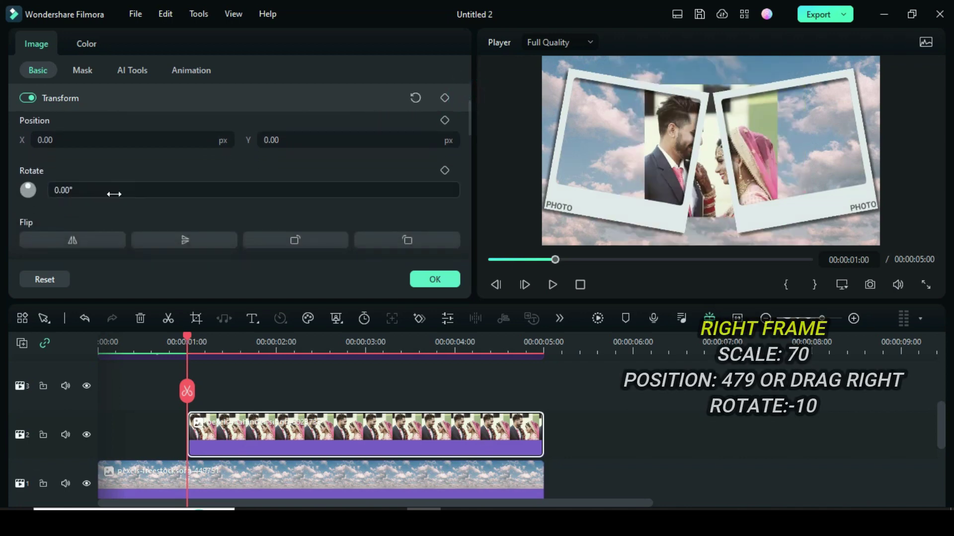
pyautogui.doubleClick(90, 190)
pyautogui.write('-10')
pyautogui.click(99, 166)
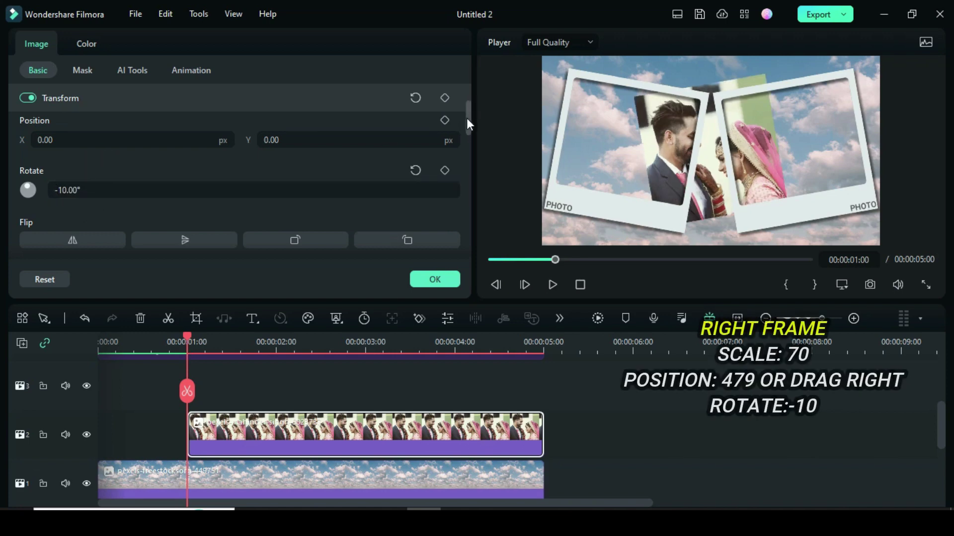
# Step: Set the wedding photo's Position X to 479 inside the right frame
pyautogui.moveTo(468, 123); pyautogui.dragTo(467, 109)
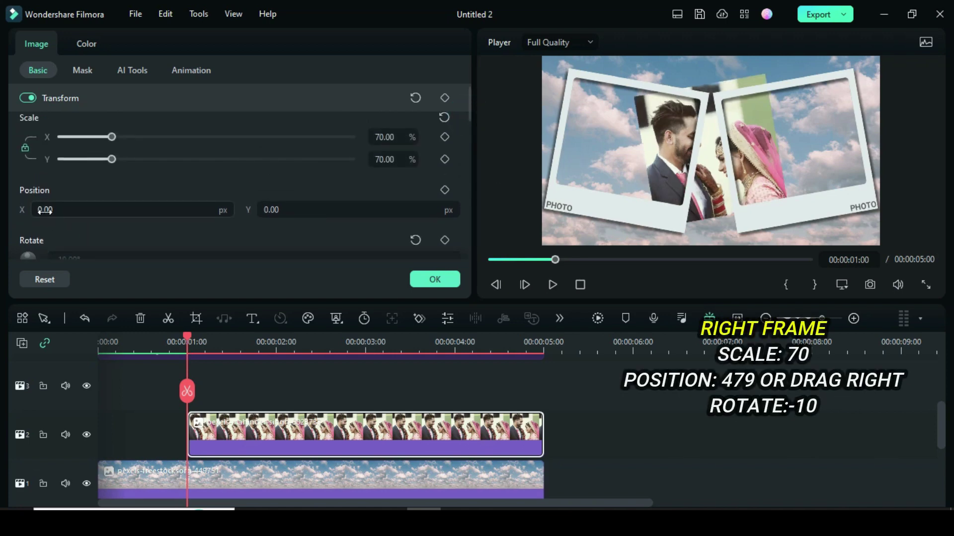
pyautogui.moveTo(793, 164); pyautogui.dragTo(851, 164)
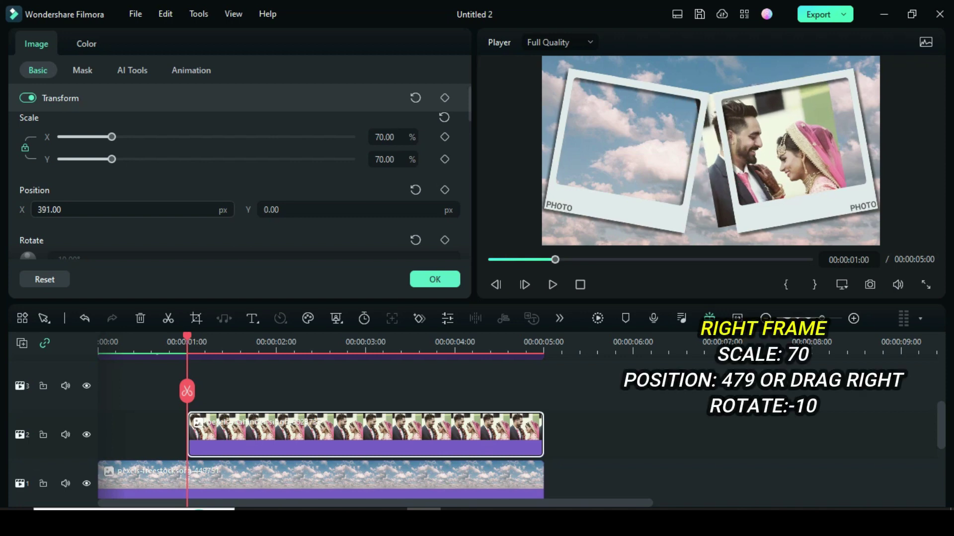
pyautogui.click(49, 208)
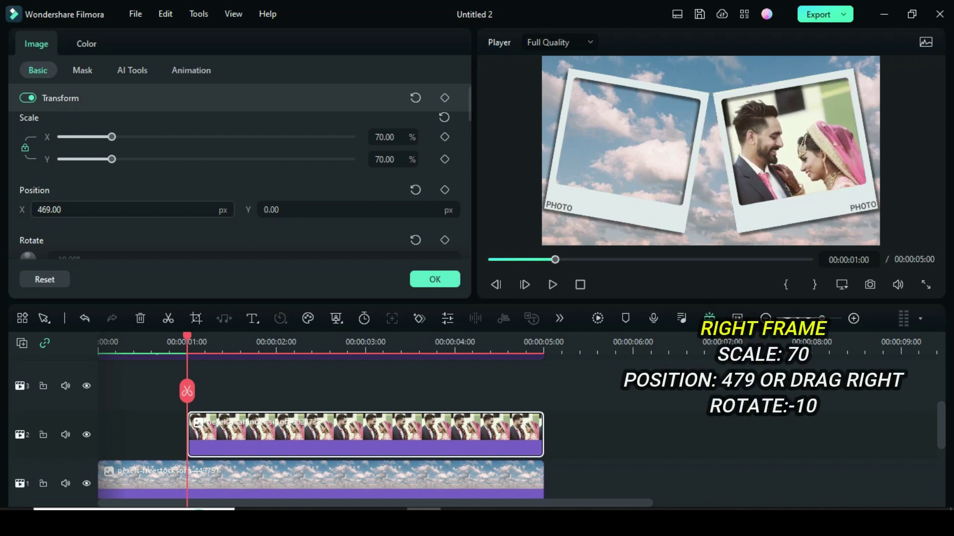
pyautogui.click(56, 209)
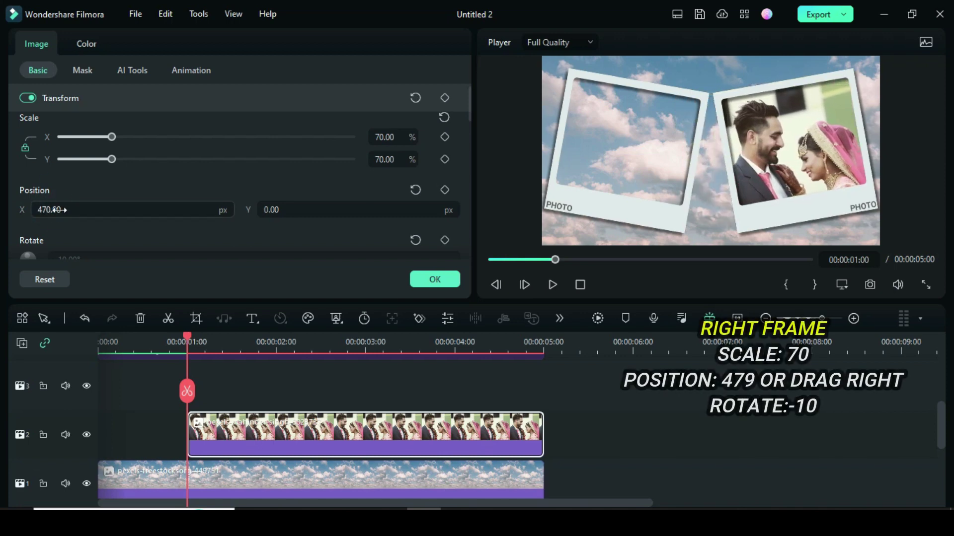
pyautogui.click(56, 209)
pyautogui.write('479')
pyautogui.press('Return')
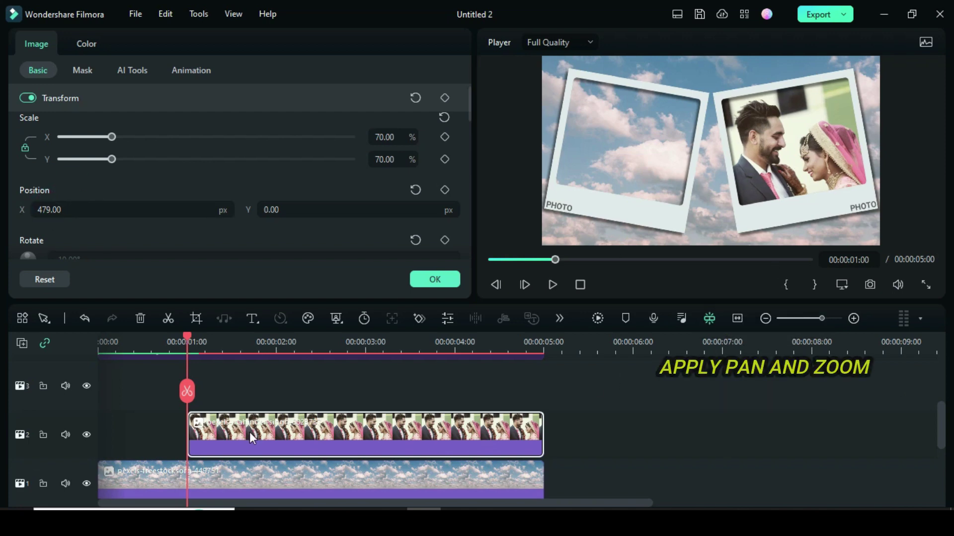
# Step: Apply a Pan & Zoom to the wedding photo, ending on a tighter inner box
pyautogui.click(199, 319)
pyautogui.click(149, 49)
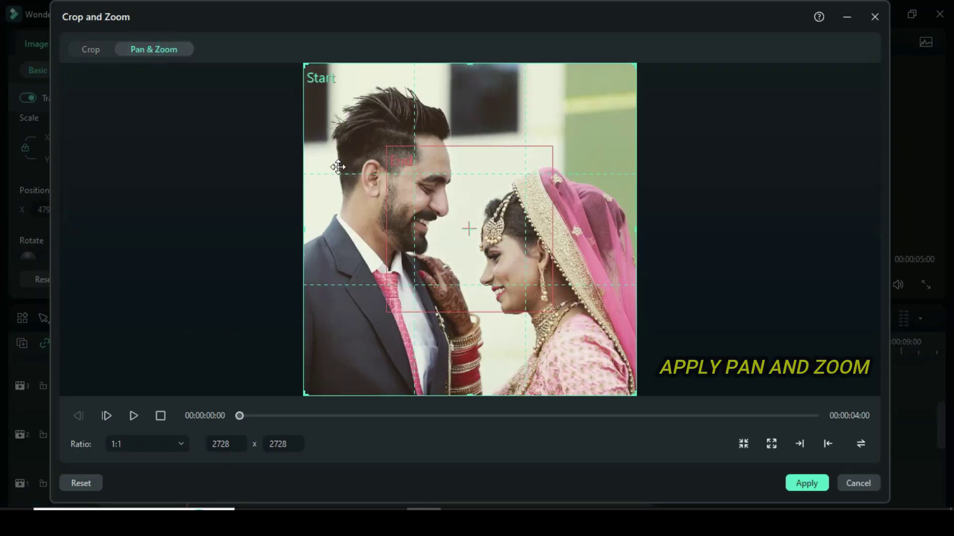
pyautogui.click(445, 207)
pyautogui.moveTo(388, 311); pyautogui.dragTo(323, 375)
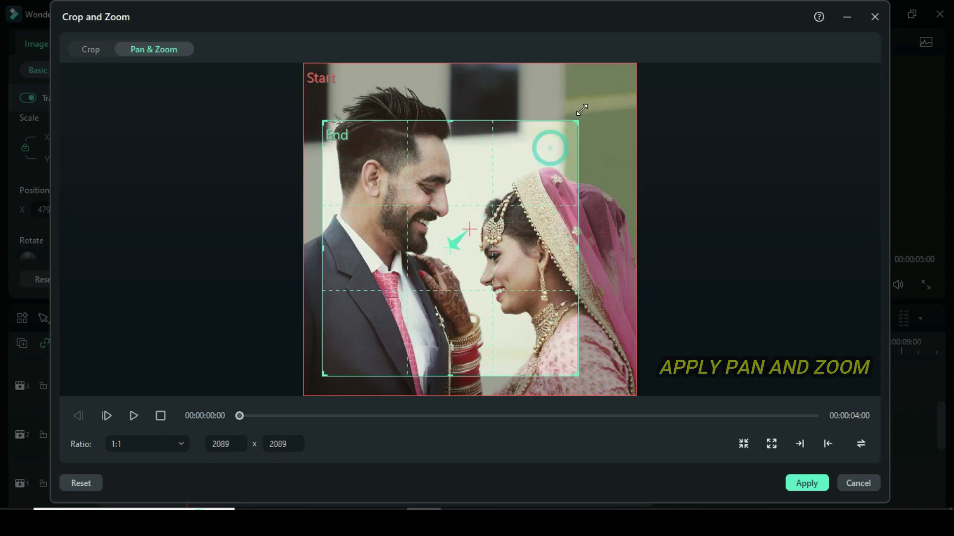
pyautogui.moveTo(551, 148); pyautogui.dragTo(603, 95)
pyautogui.moveTo(497, 207); pyautogui.dragTo(502, 195)
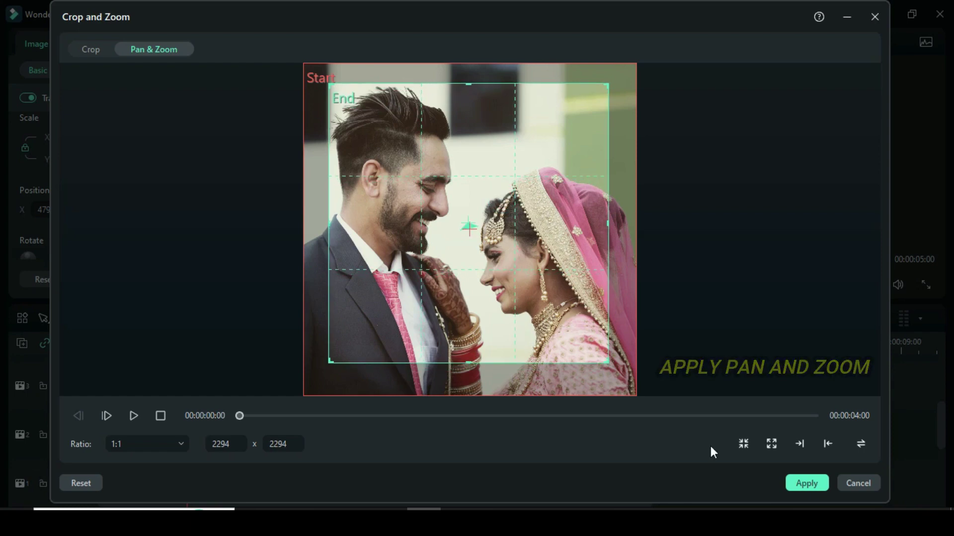
pyautogui.click(797, 481)
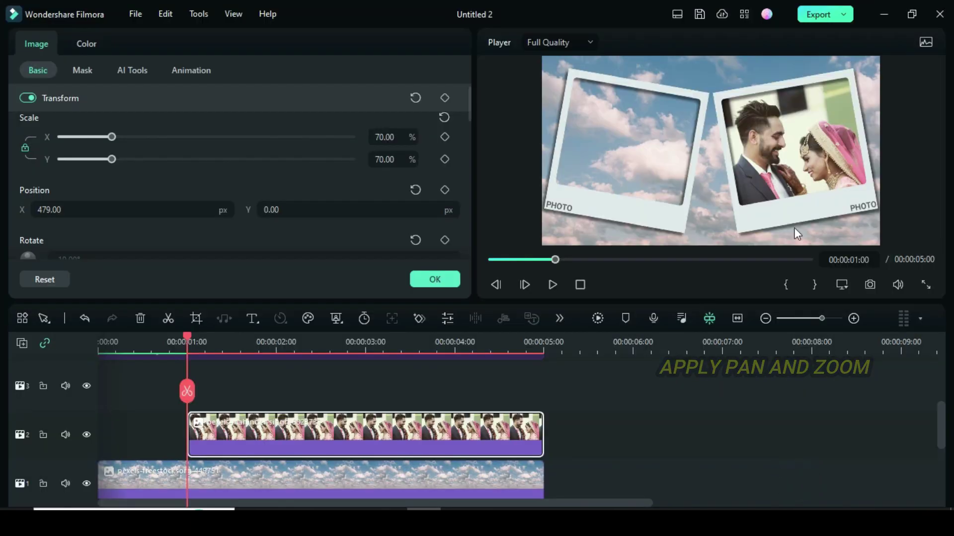
# Step: Keyframe the wedding photo's opacity from 0 at 01:00 to 100 at 01:18
pyautogui.moveTo(469, 102); pyautogui.dragTo(463, 162)
pyautogui.click(445, 137)
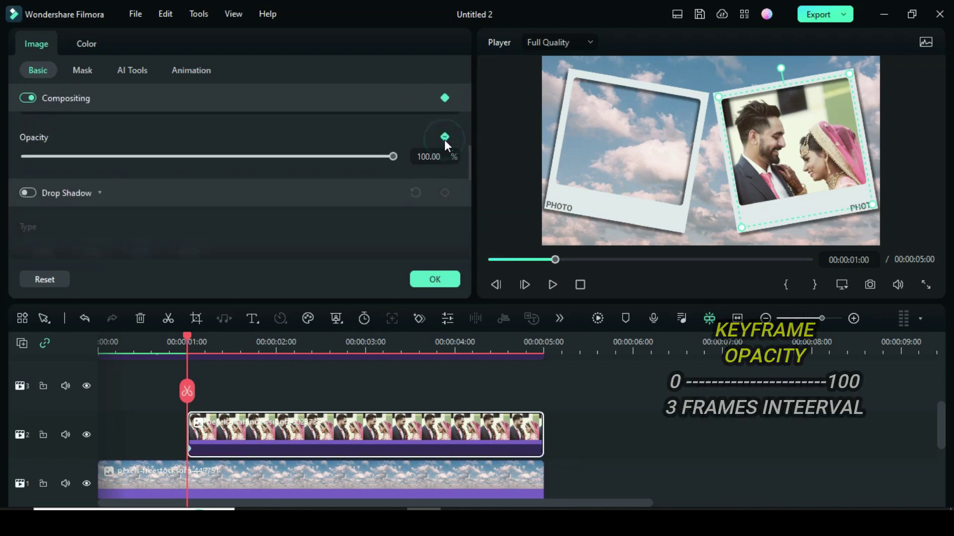
pyautogui.moveTo(392, 159); pyautogui.dragTo(2, 162)
pyautogui.moveTo(187, 337); pyautogui.dragTo(241, 336)
pyautogui.moveTo(46, 156)
pyautogui.mouseDown()
pyautogui.moveTo(229, 168)
pyautogui.moveTo(414, 162)
pyautogui.mouseUp()
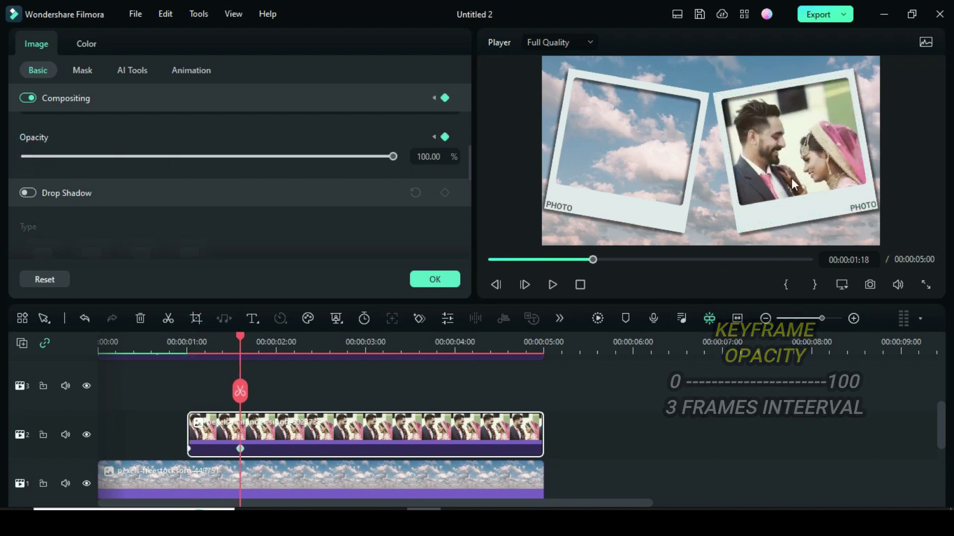
pyautogui.moveTo(238, 343); pyautogui.dragTo(188, 341)
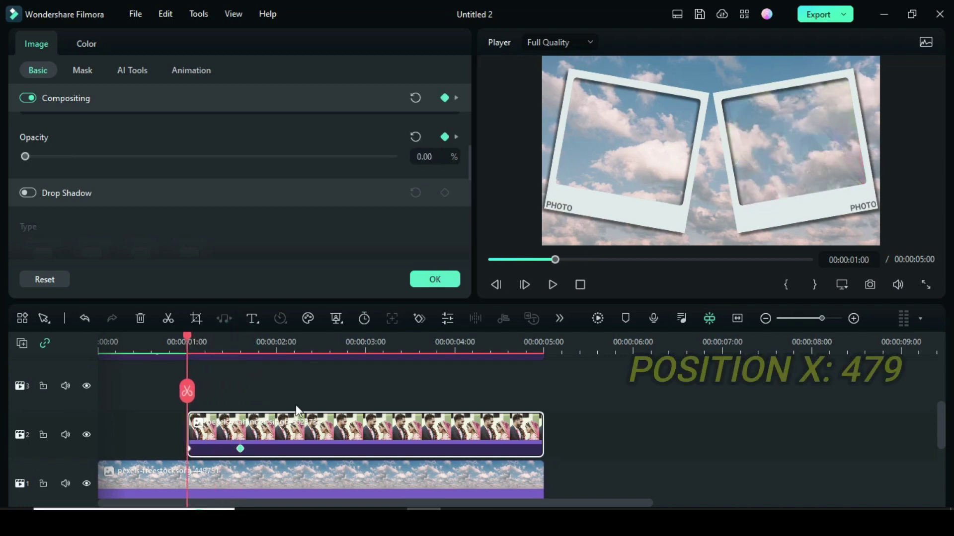
pyautogui.click(297, 435)
pyautogui.click(189, 449)
pyautogui.moveTo(469, 163); pyautogui.dragTo(452, 125)
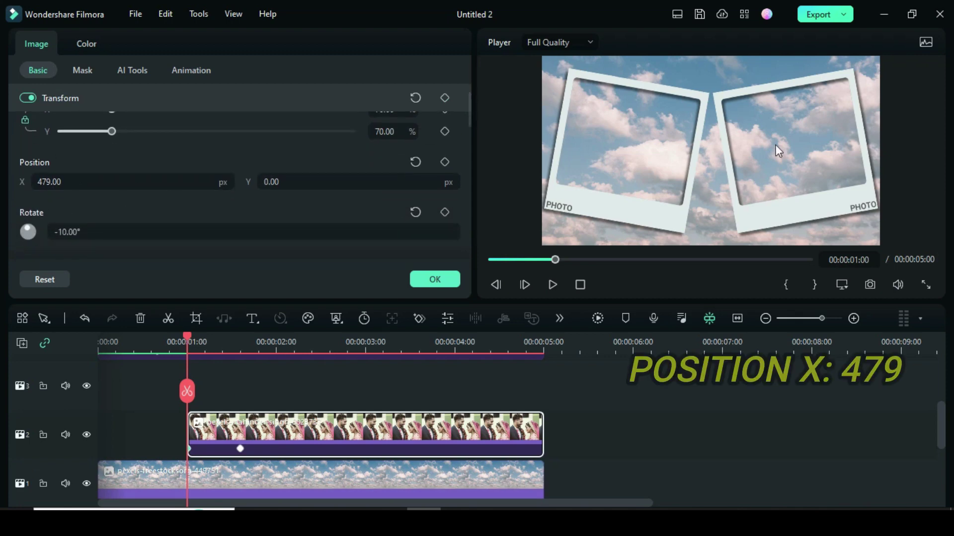
# Step: Add the pexels-cojanu wreath photo on track 3, trimmed to end at 5 seconds
pyautogui.click(427, 281)
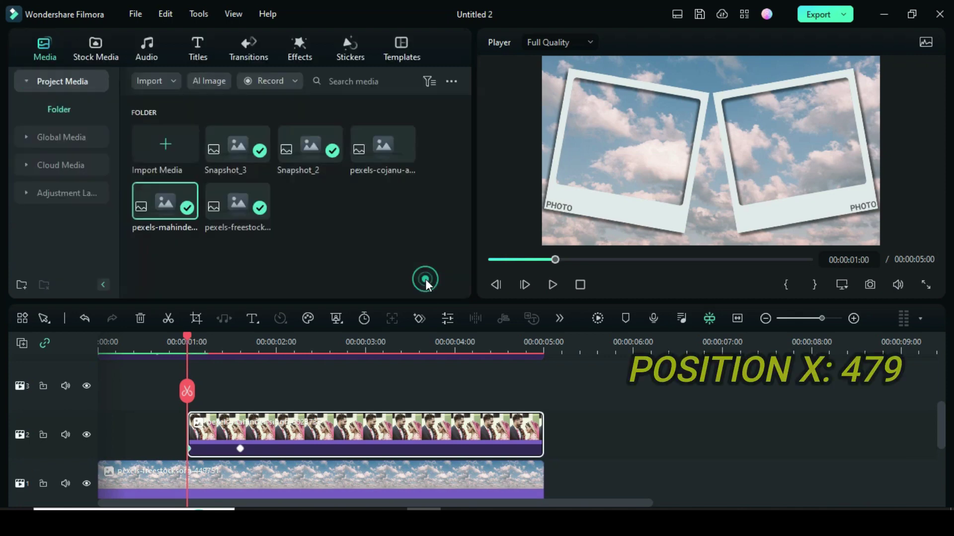
pyautogui.moveTo(382, 144); pyautogui.dragTo(214, 397)
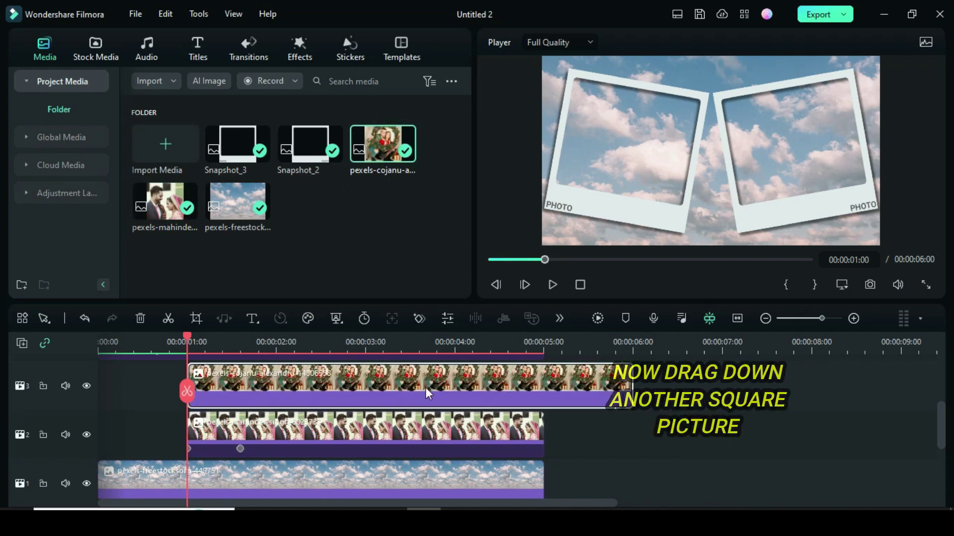
pyautogui.moveTo(629, 386); pyautogui.dragTo(543, 386)
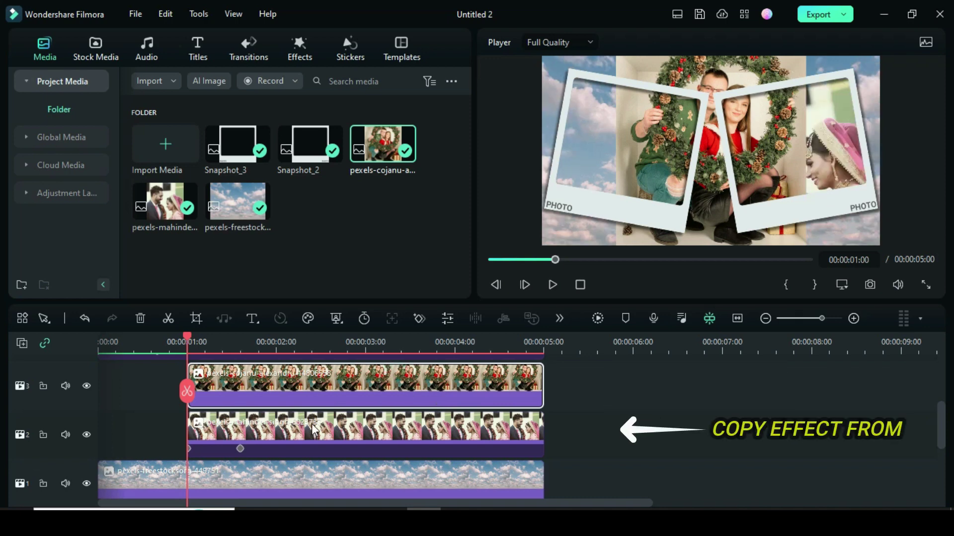
# Step: Copy the wedding photo's effects and paste them onto the wreath photo
pyautogui.click(322, 434)
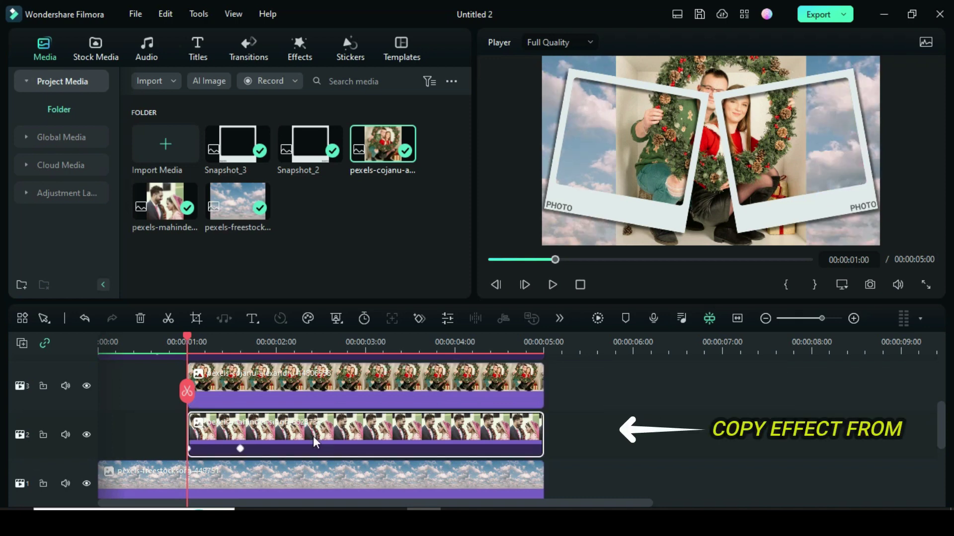
pyautogui.rightClick(328, 429)
pyautogui.click(350, 420)
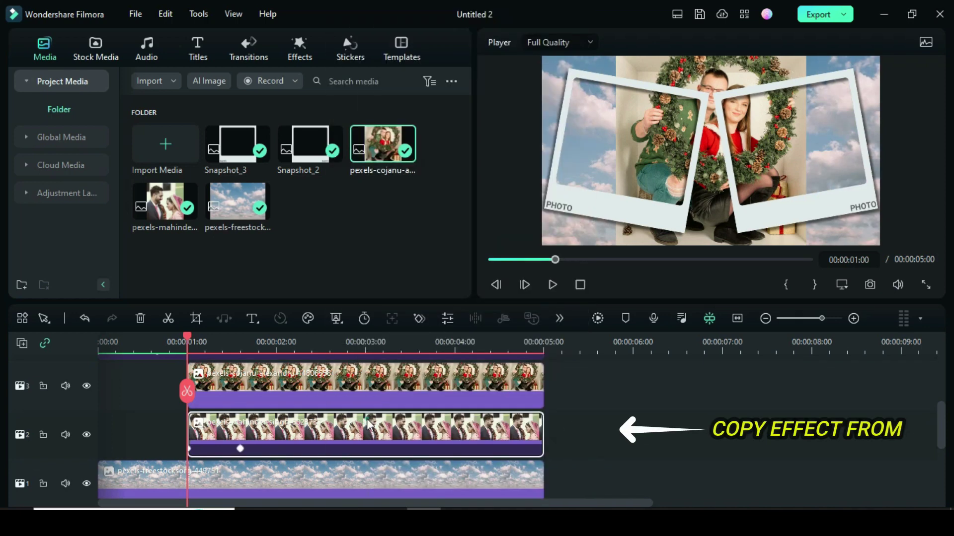
pyautogui.click(298, 395)
pyautogui.rightClick(298, 395)
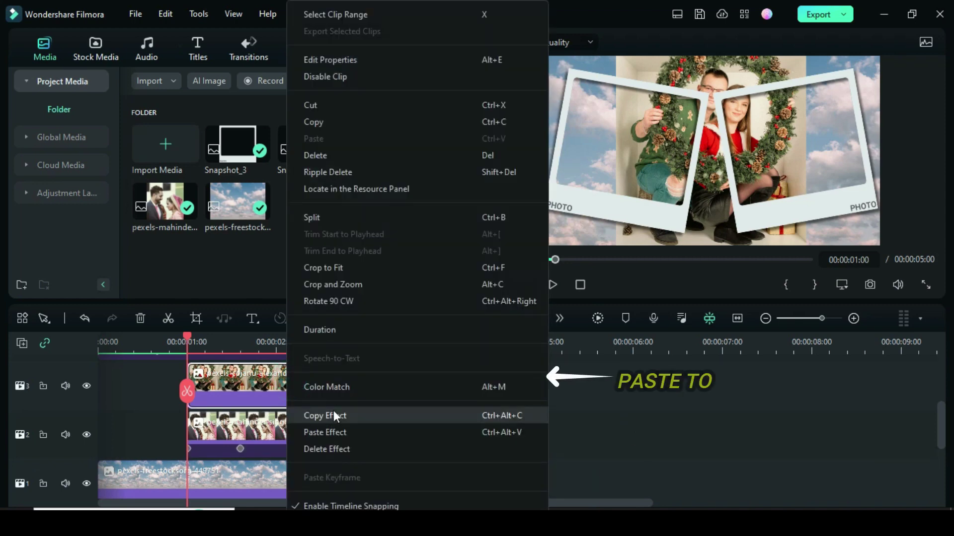
pyautogui.click(314, 432)
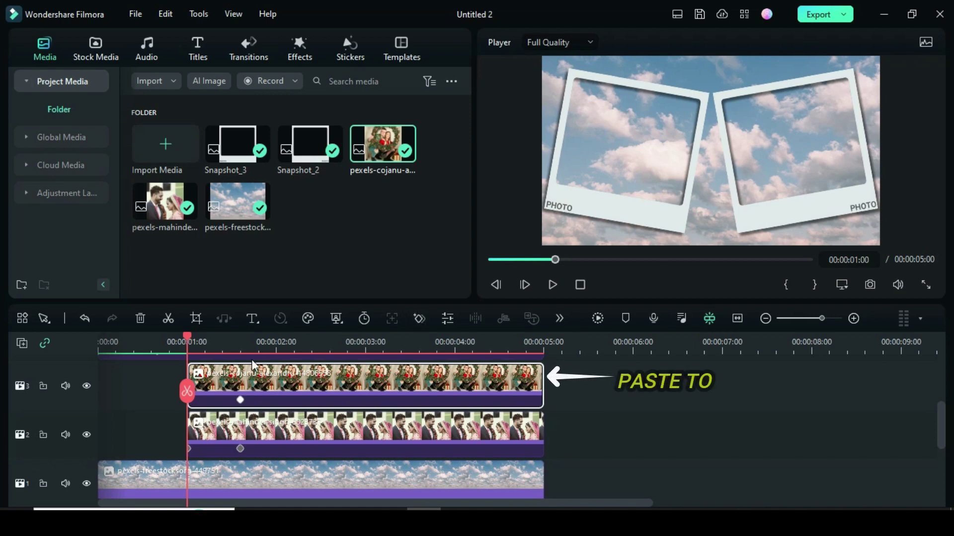
pyautogui.press('Left')
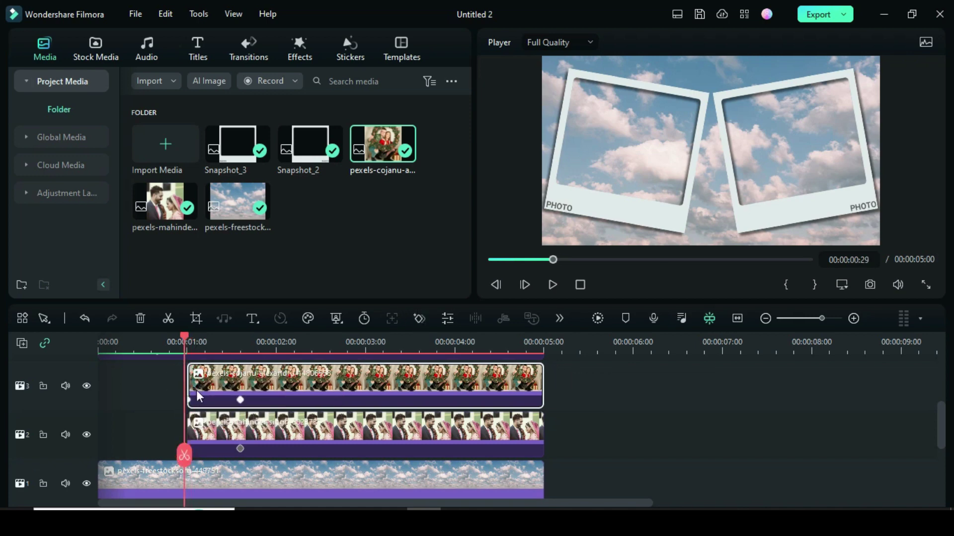
# Step: Move the wreath photo to Position X -479 at the 1-second keyframe
pyautogui.click(188, 346)
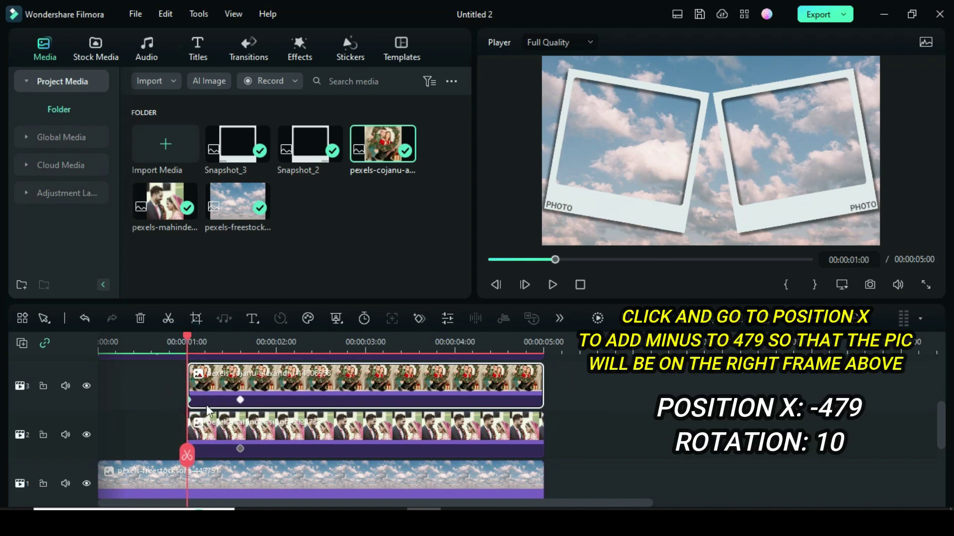
pyautogui.doubleClick(282, 387)
pyautogui.click(39, 181)
pyautogui.write('-479.00')
pyautogui.press('Return')
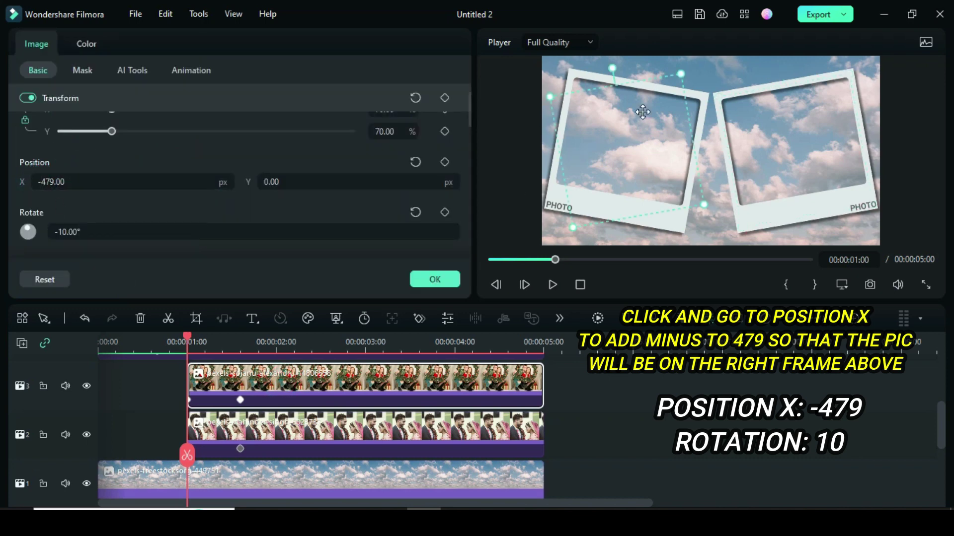
# Step: Tilt the wreath photo 10° at its first keyframe and check both photos
pyautogui.click(239, 399)
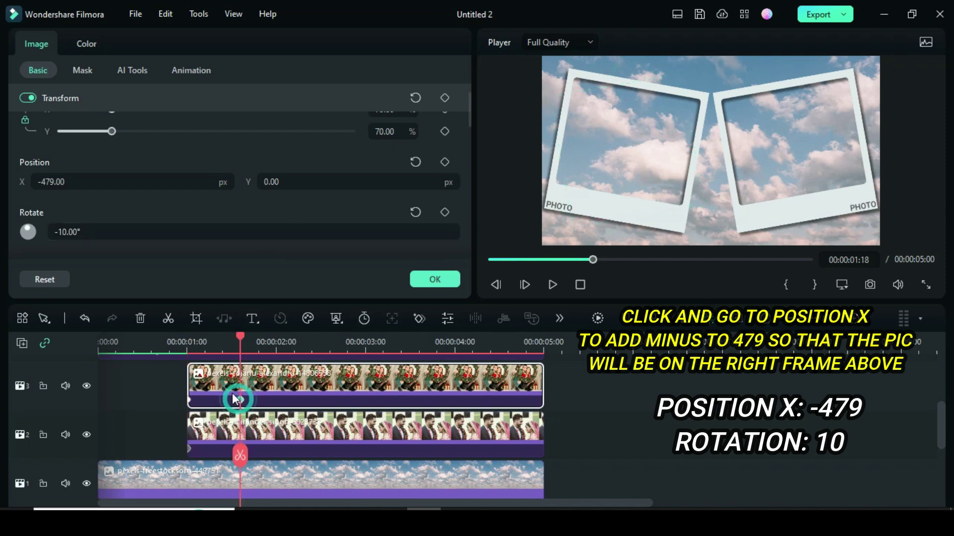
pyautogui.click(189, 400)
pyautogui.click(59, 231)
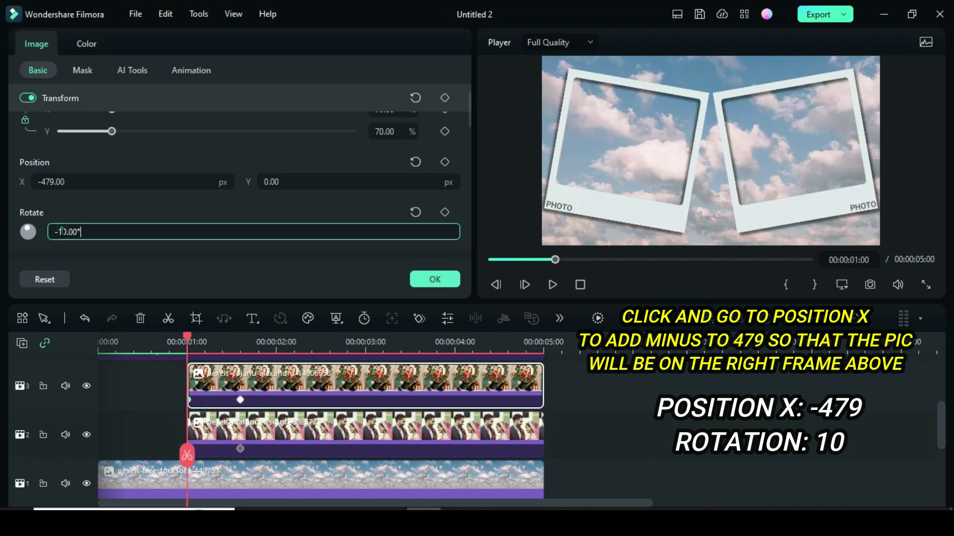
pyautogui.click(89, 204)
pyautogui.moveTo(187, 337); pyautogui.dragTo(247, 338)
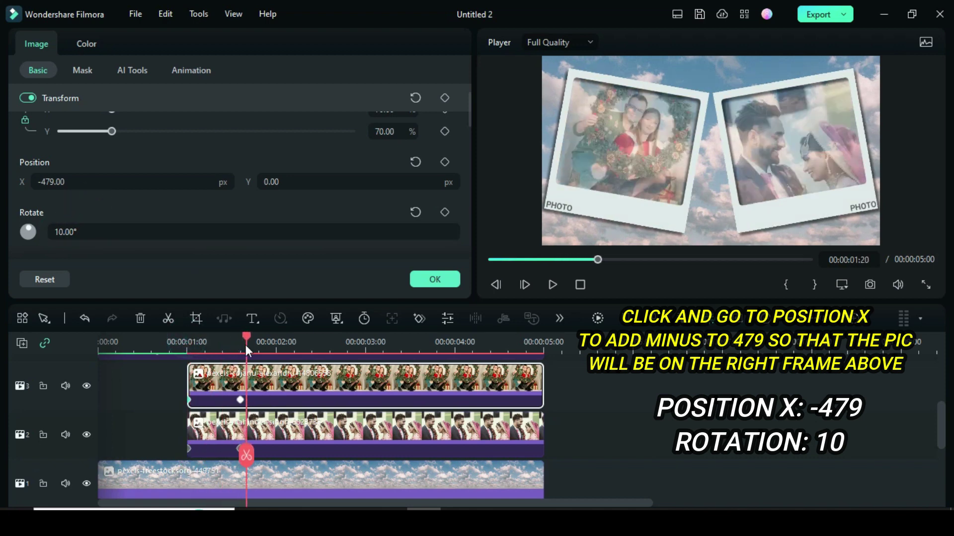
pyautogui.click(269, 373)
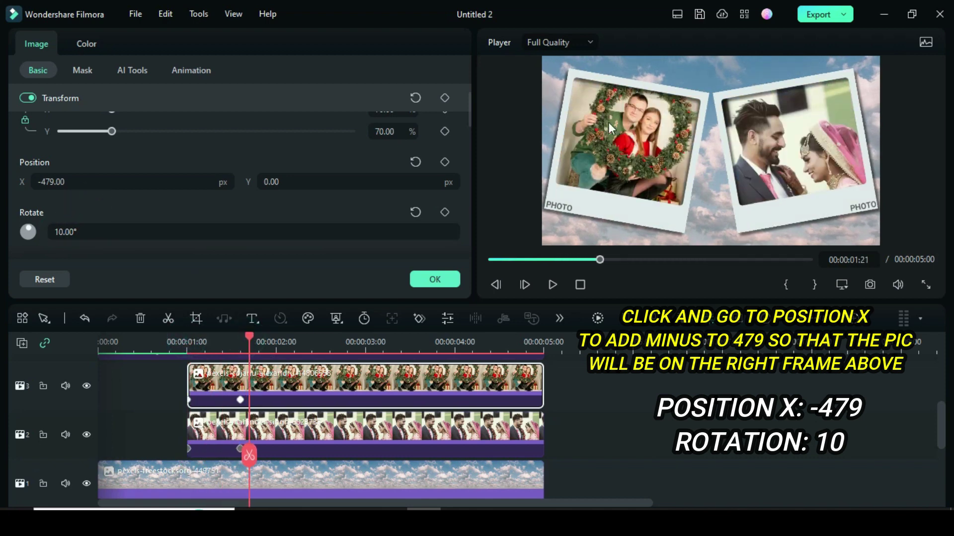
# Step: Play the timeline from the start to preview the two photos
pyautogui.click(490, 261)
pyautogui.press('Return')
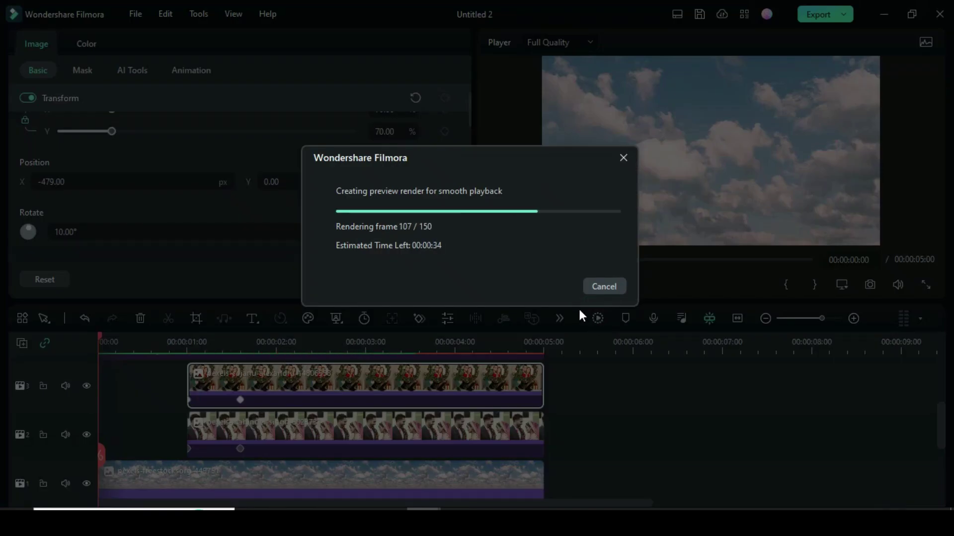
pyautogui.click(552, 285)
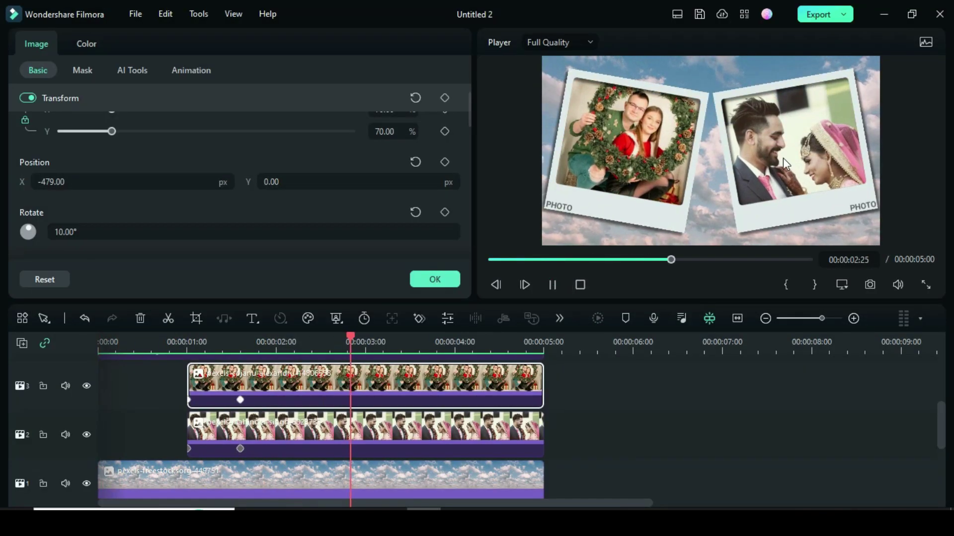
# Step: Apply a Pan & Zoom to the wreath photo with start and end swapped
pyautogui.click(492, 258)
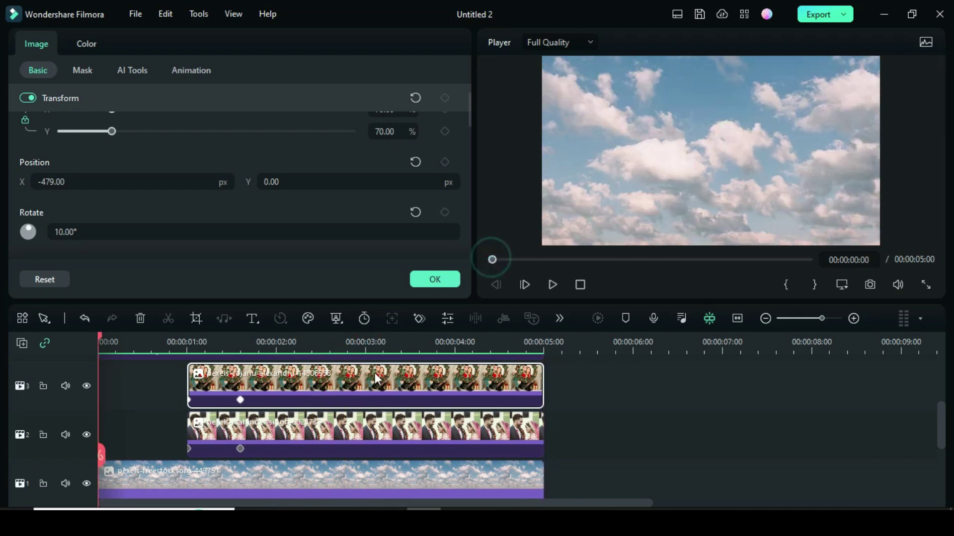
pyautogui.click(196, 318)
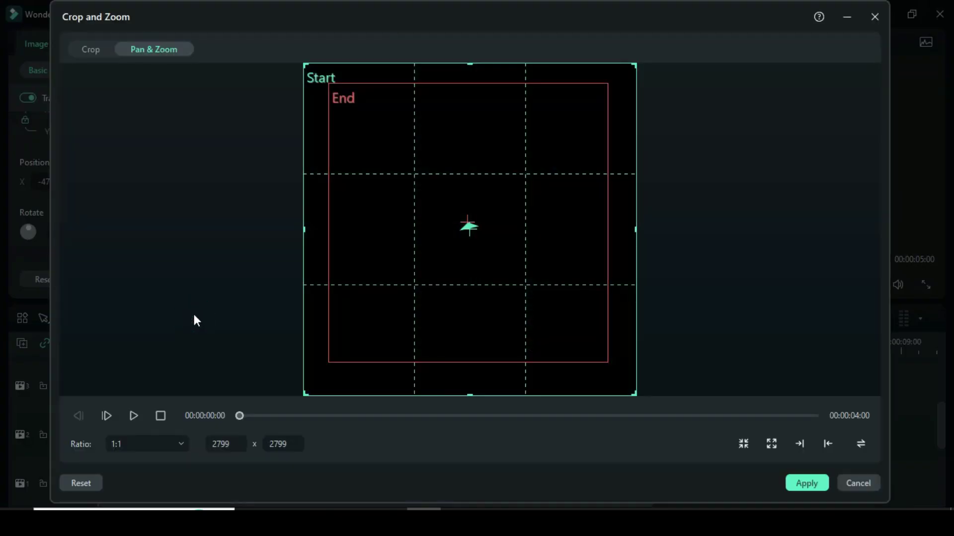
pyautogui.click(861, 445)
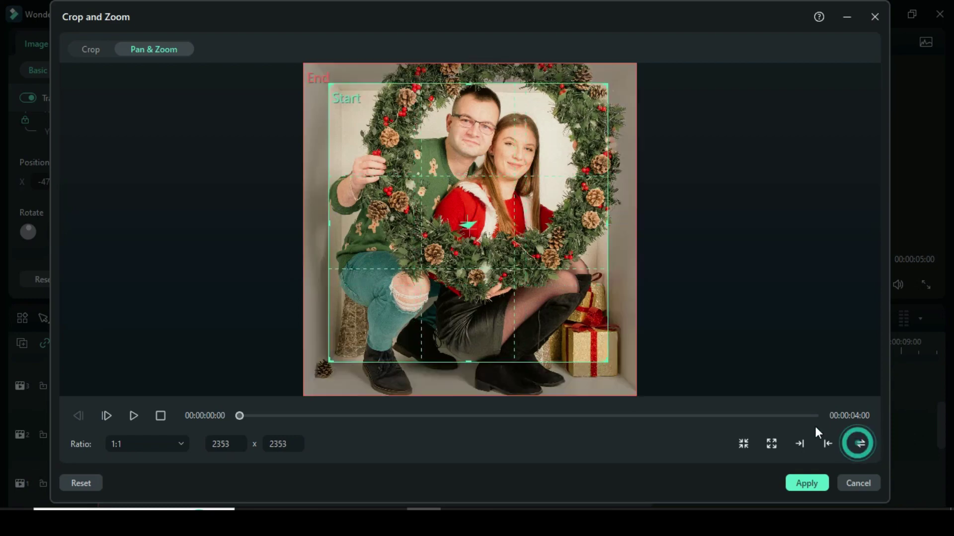
pyautogui.click(791, 480)
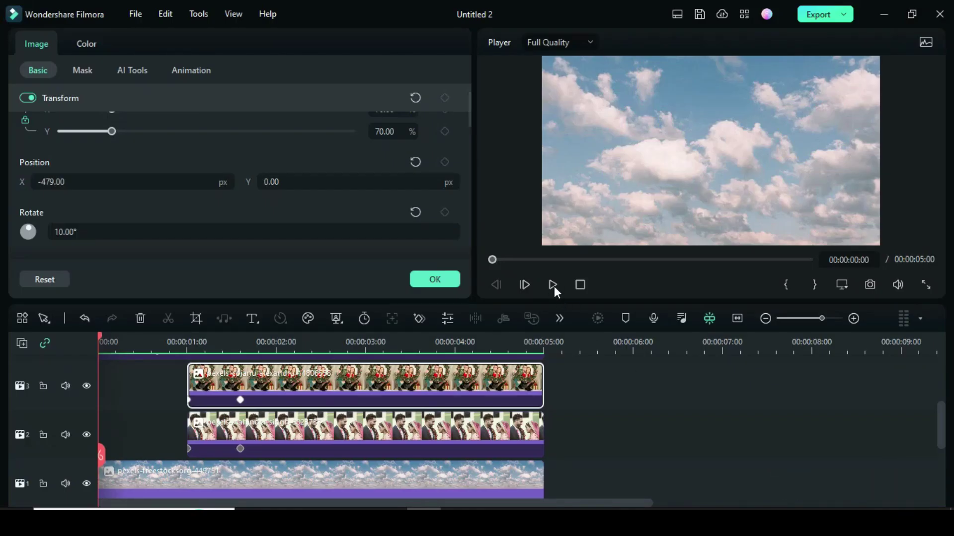
# Step: Replay the project, then park the playhead near 1 second
pyautogui.click(598, 319)
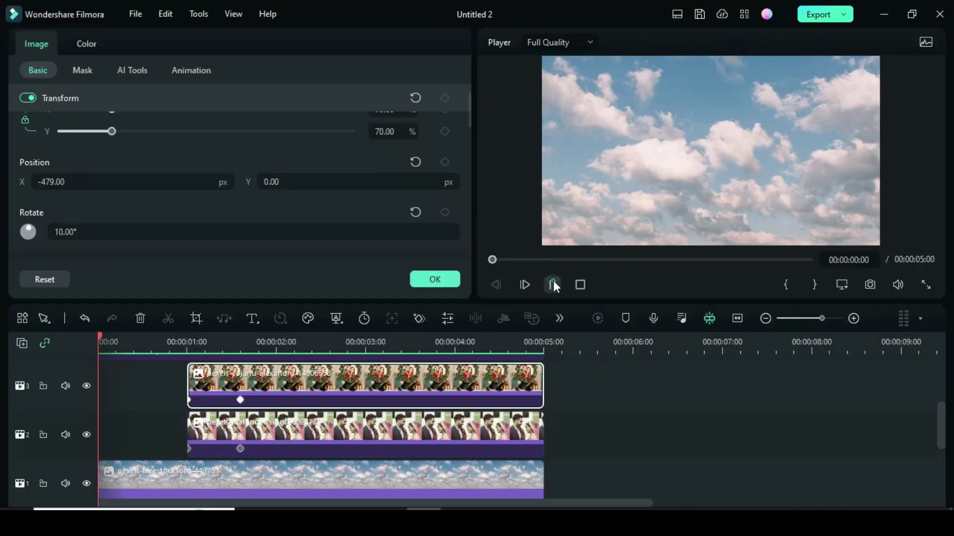
pyautogui.click(552, 284)
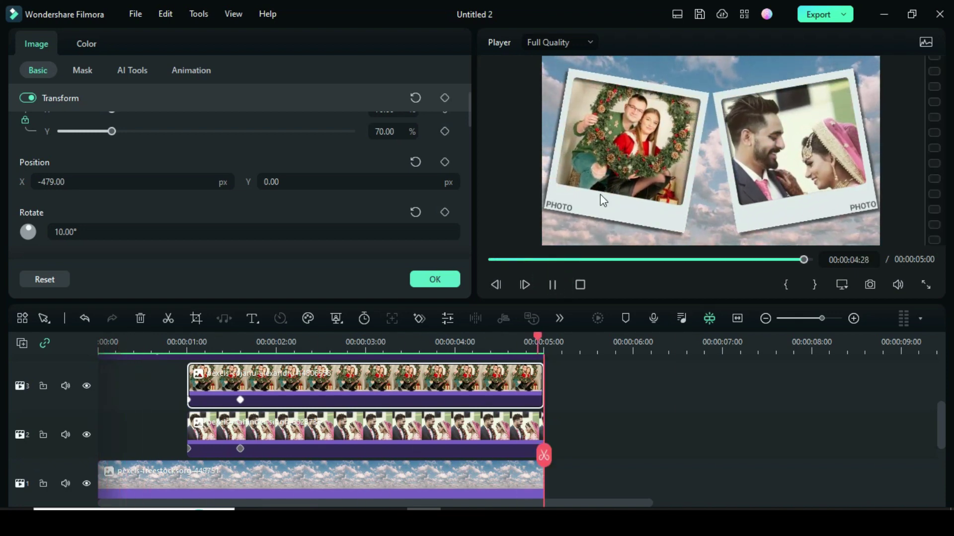
pyautogui.click(489, 259)
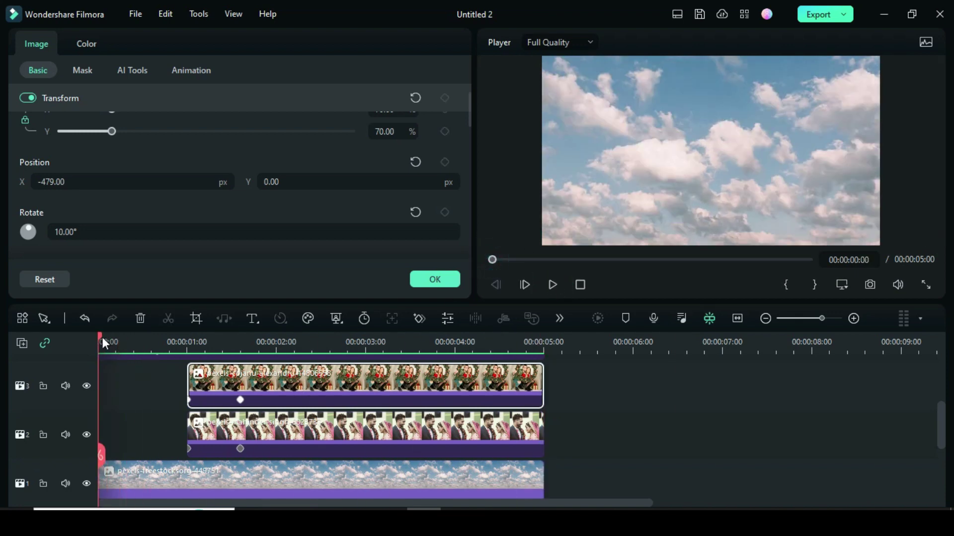
pyautogui.moveTo(103, 338); pyautogui.dragTo(182, 347)
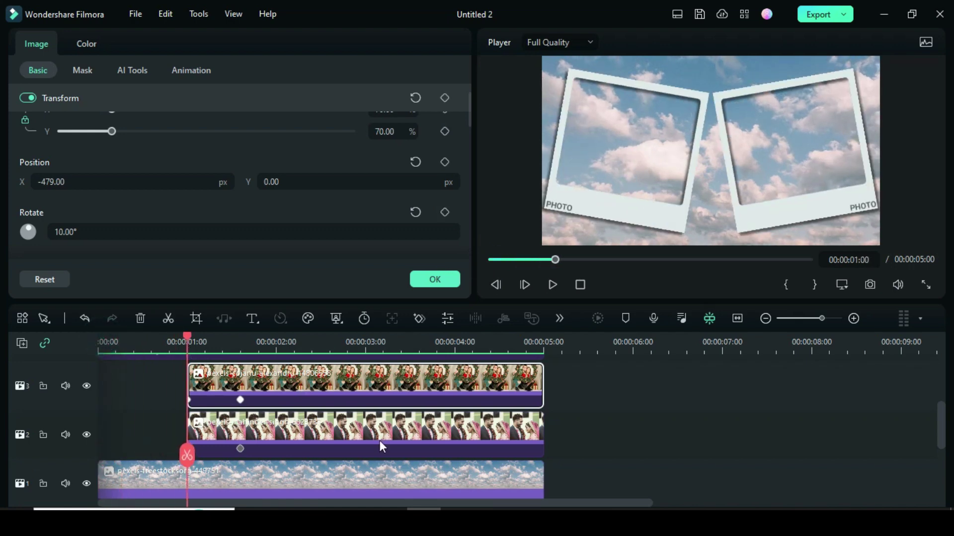
pyautogui.scroll(3, 334, 417)
# Step: Place a Default Title on a new track from 1 s to 00:00:05:00 and enlarge track height
pyautogui.click(449, 279)
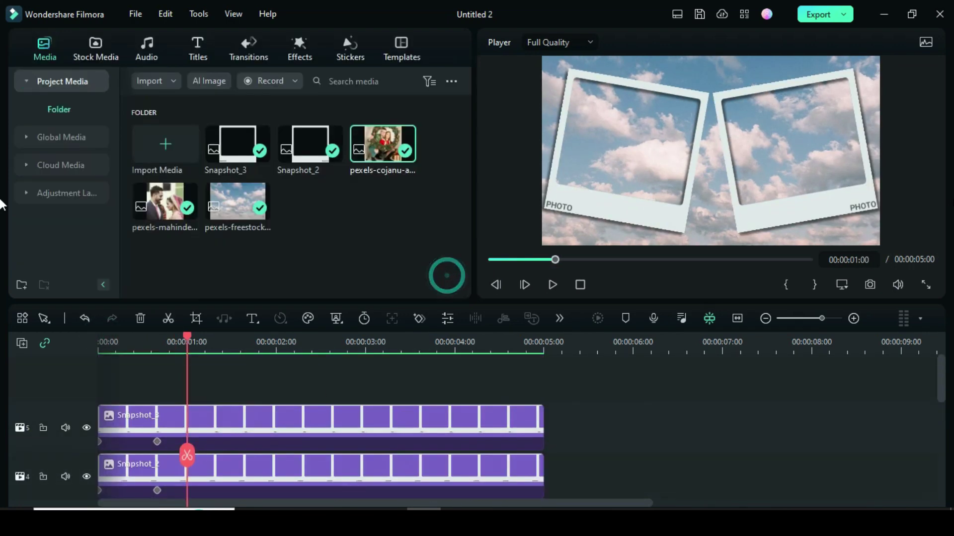
pyautogui.click(197, 48)
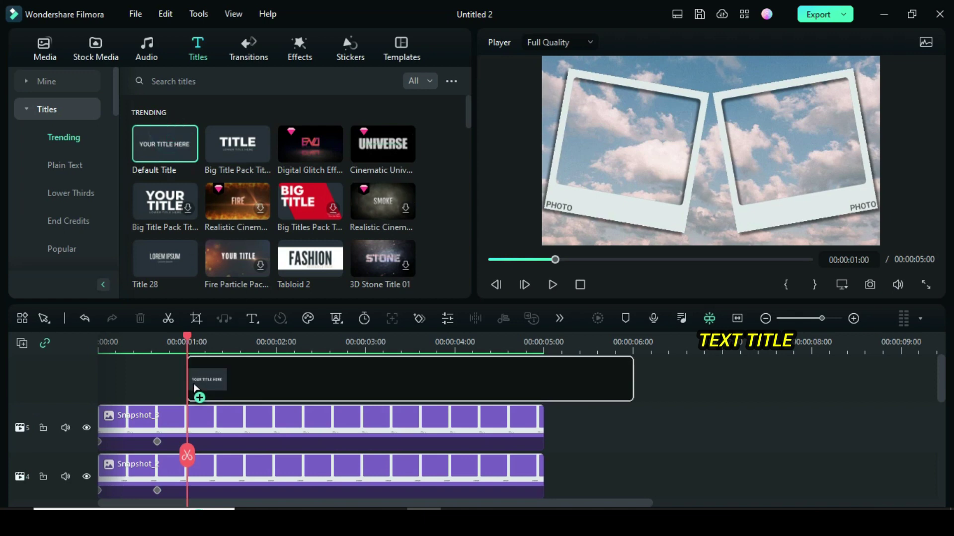
pyautogui.moveTo(168, 134); pyautogui.dragTo(197, 397)
pyautogui.moveTo(632, 415); pyautogui.dragTo(545, 422)
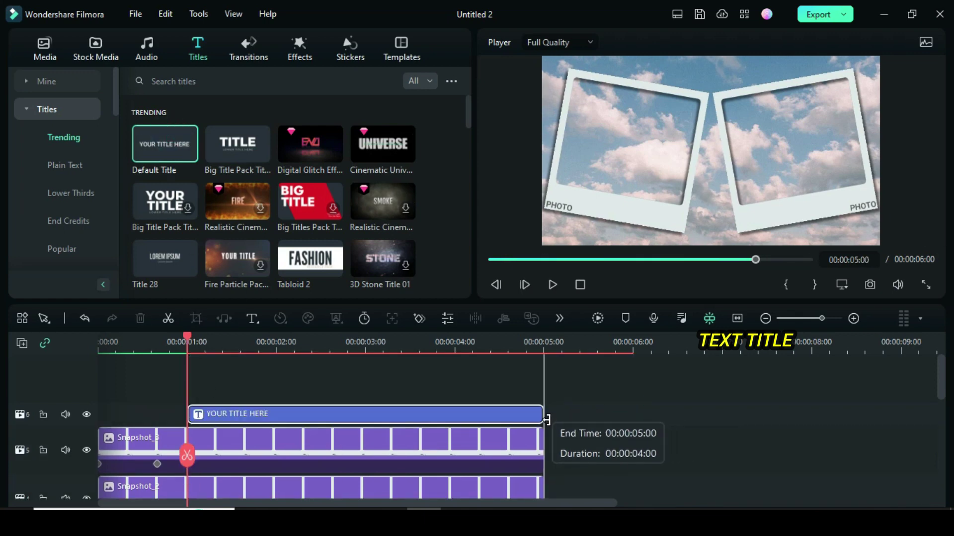
pyautogui.click(22, 343)
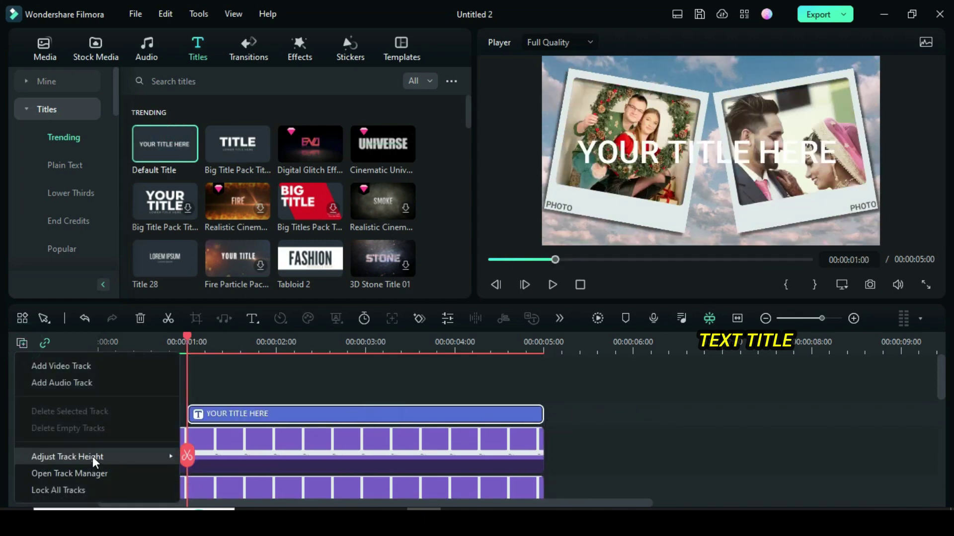
pyautogui.click(213, 472)
# Step: Shrink the title to about half size and change it to 'CAPTION' in Chiller font
pyautogui.doubleClick(259, 425)
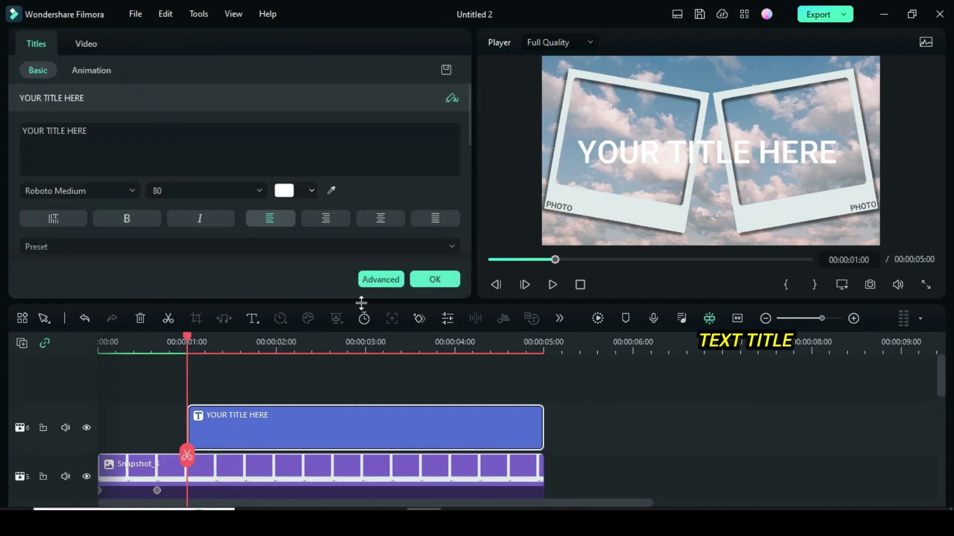
pyautogui.click(375, 281)
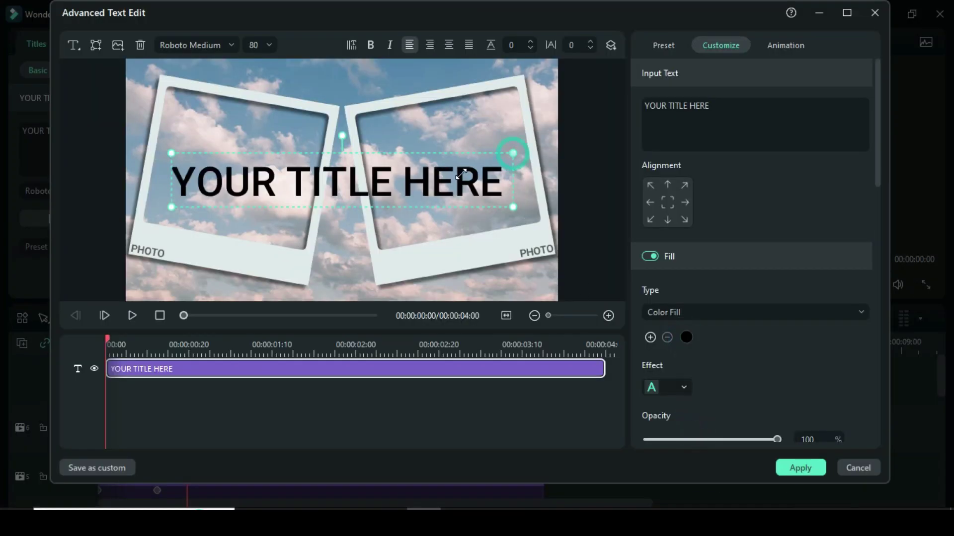
pyautogui.moveTo(461, 174); pyautogui.dragTo(342, 181)
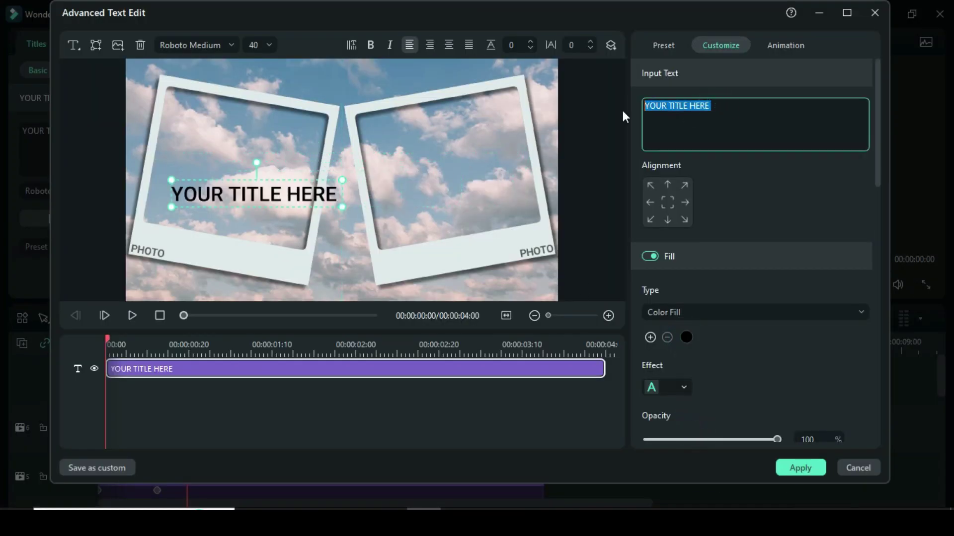
pyautogui.write('CAPTION')
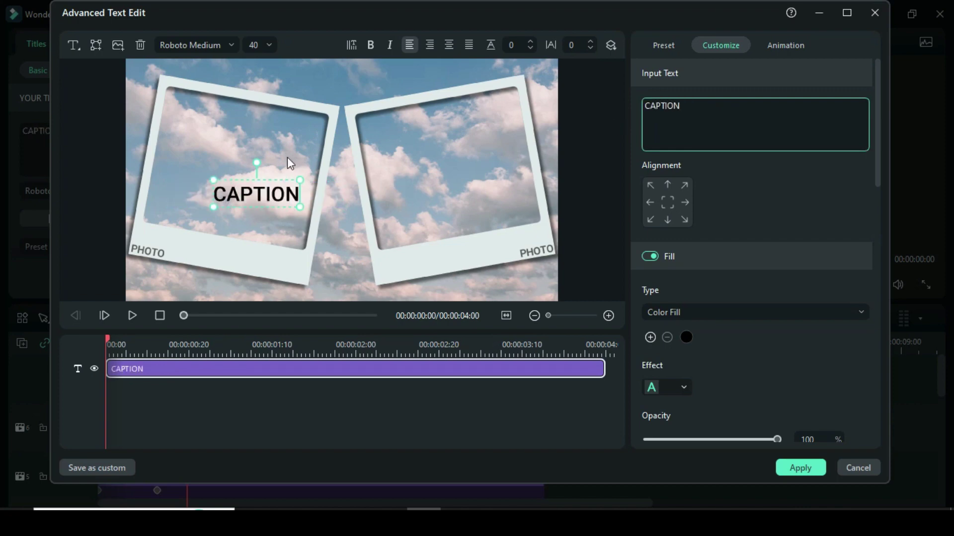
pyautogui.click(218, 46)
pyautogui.write('Chi')
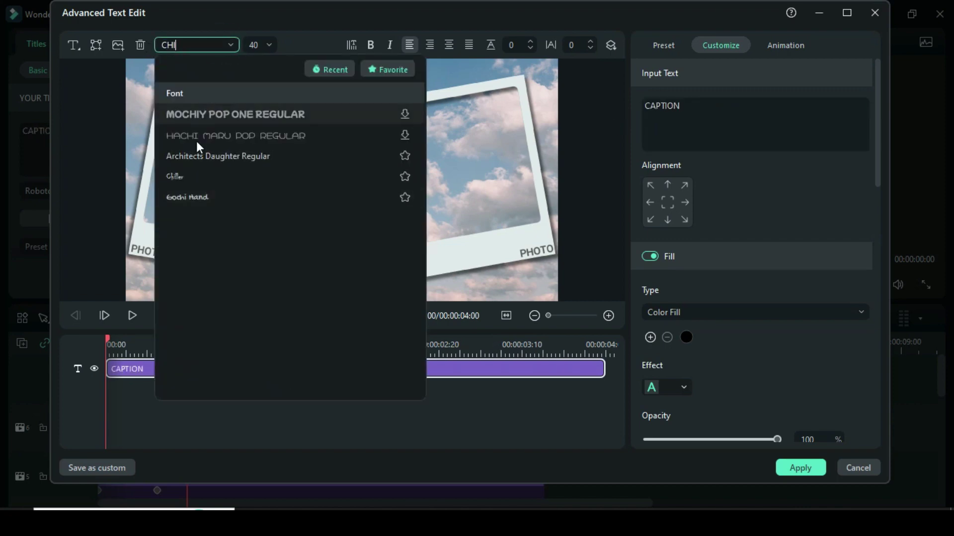
pyautogui.click(198, 176)
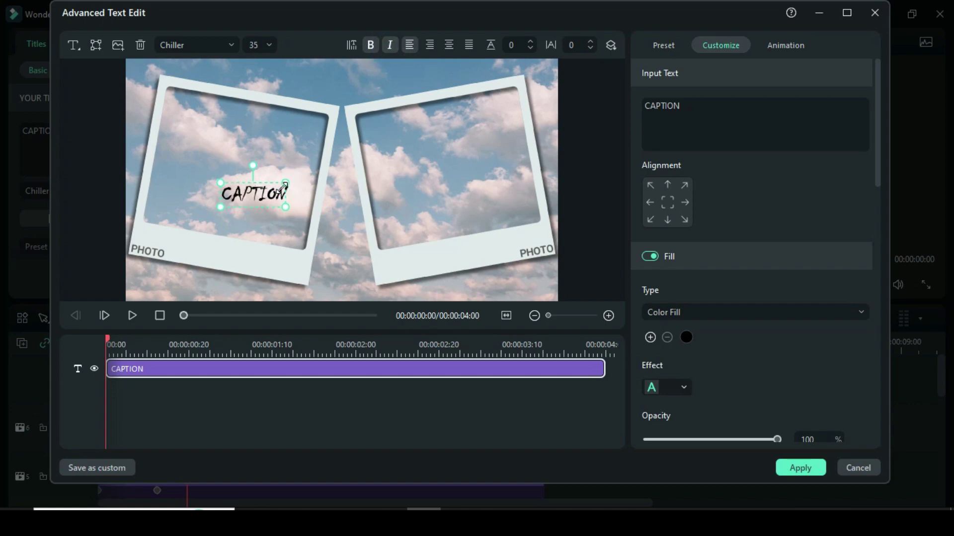
# Step: Place CAPTION on the right photo frame's lower edge and apply the changes
pyautogui.moveTo(263, 195); pyautogui.dragTo(462, 252)
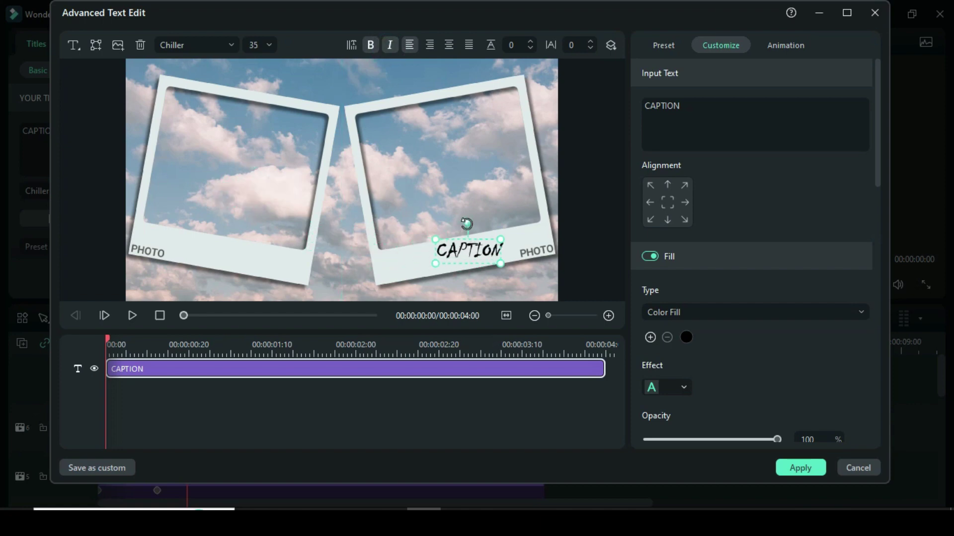
pyautogui.moveTo(469, 250); pyautogui.dragTo(464, 250)
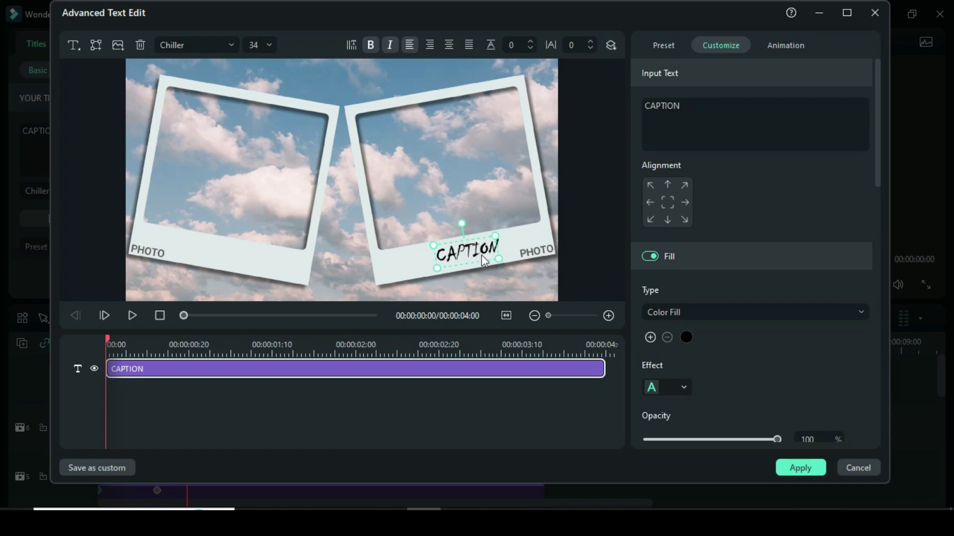
pyautogui.click(793, 469)
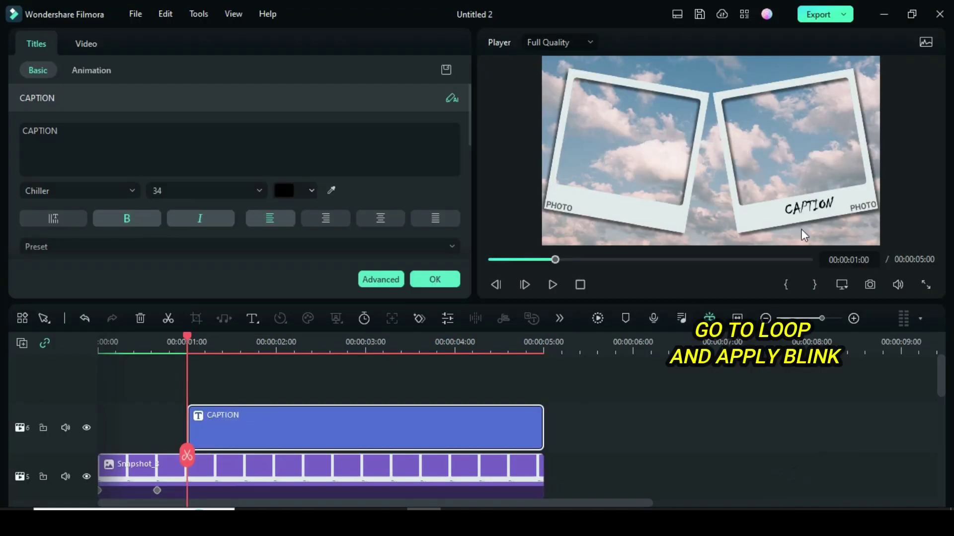
# Step: Apply the Blinking loop animation to CAPTION at about 1.97 s per cycle
pyautogui.click(83, 71)
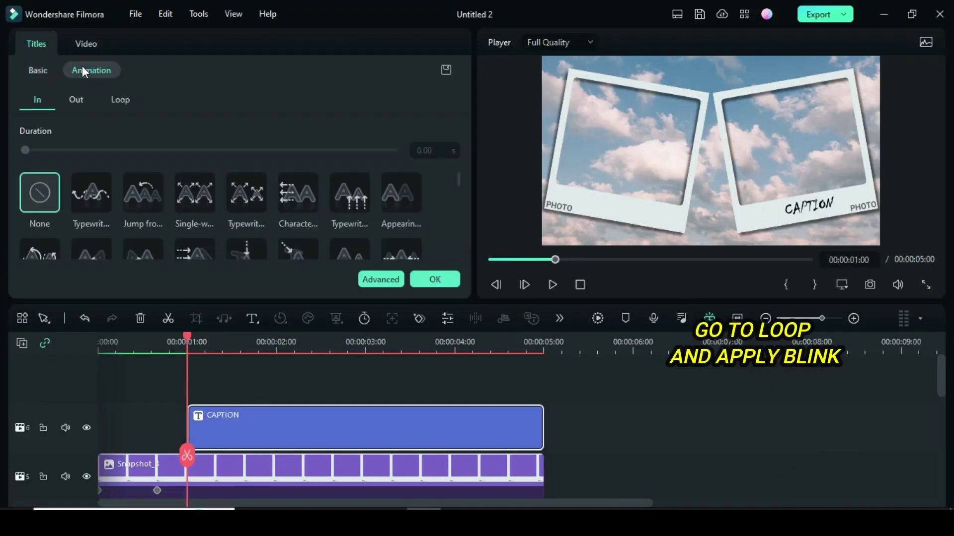
pyautogui.click(124, 99)
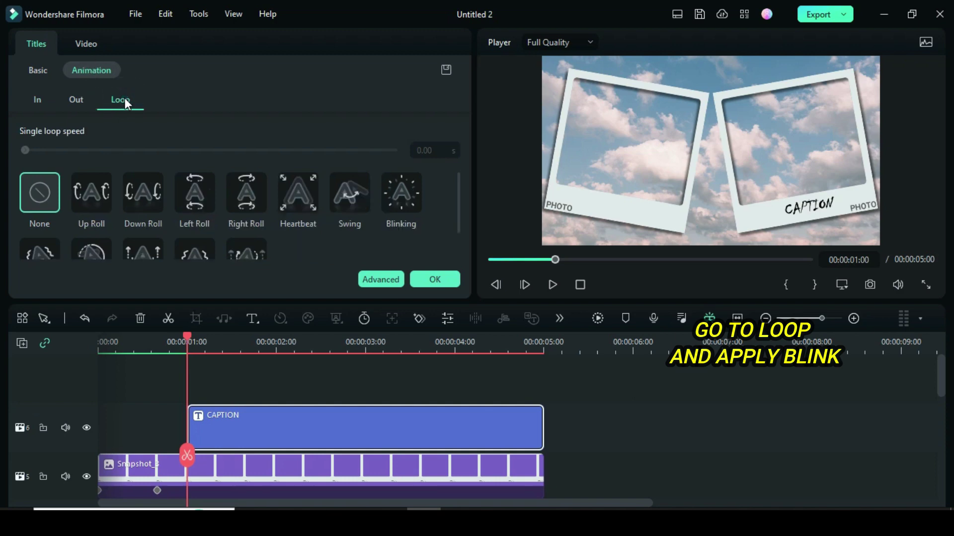
pyautogui.click(405, 196)
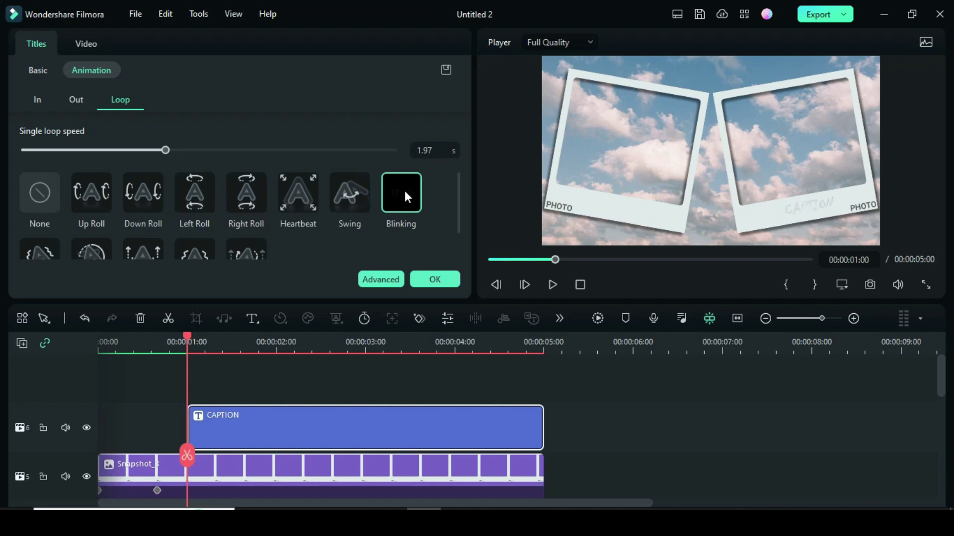
# Step: Copy the CAPTION clip and paste it onto a new video track above the original
pyautogui.rightClick(273, 420)
pyautogui.click(309, 155)
pyautogui.rightClick(29, 350)
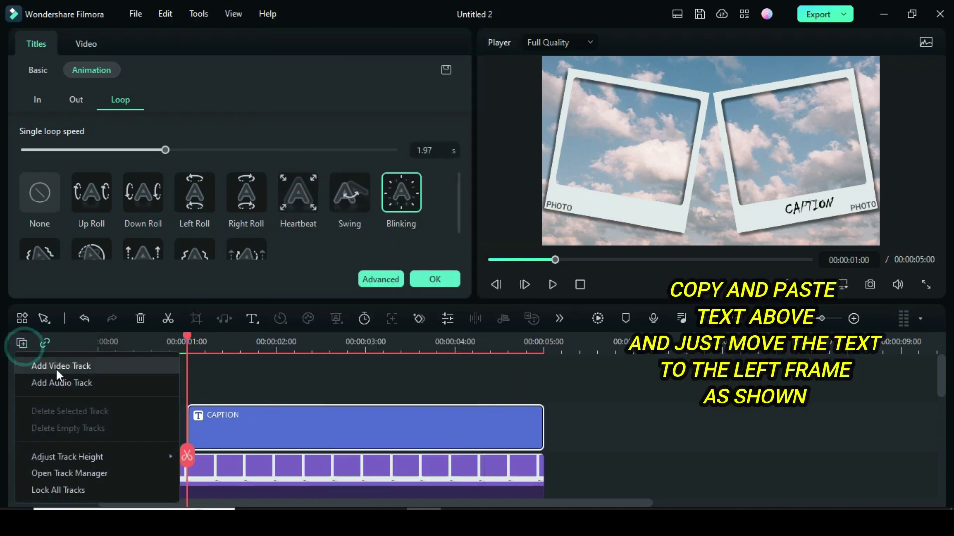
pyautogui.click(55, 367)
pyautogui.rightClick(196, 411)
pyautogui.click(233, 172)
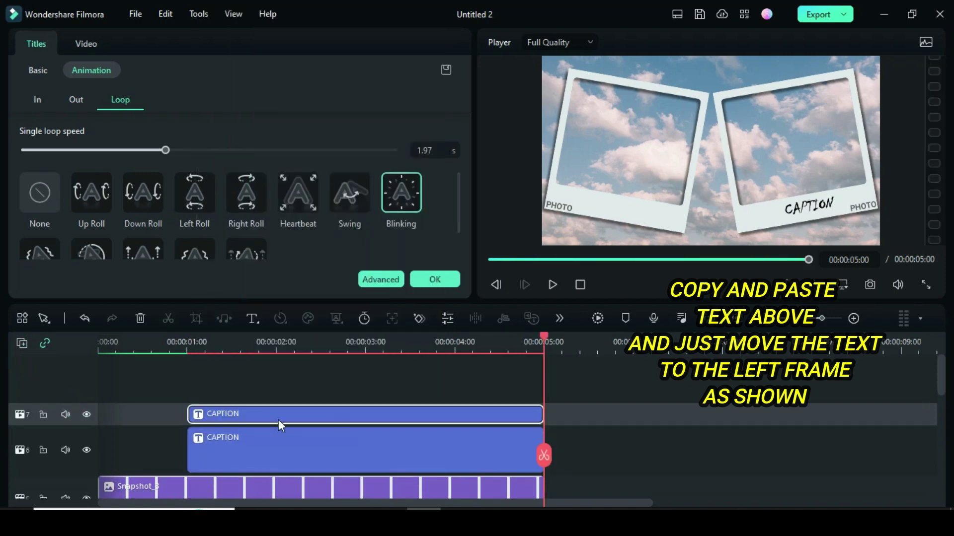
pyautogui.click(22, 343)
pyautogui.click(229, 471)
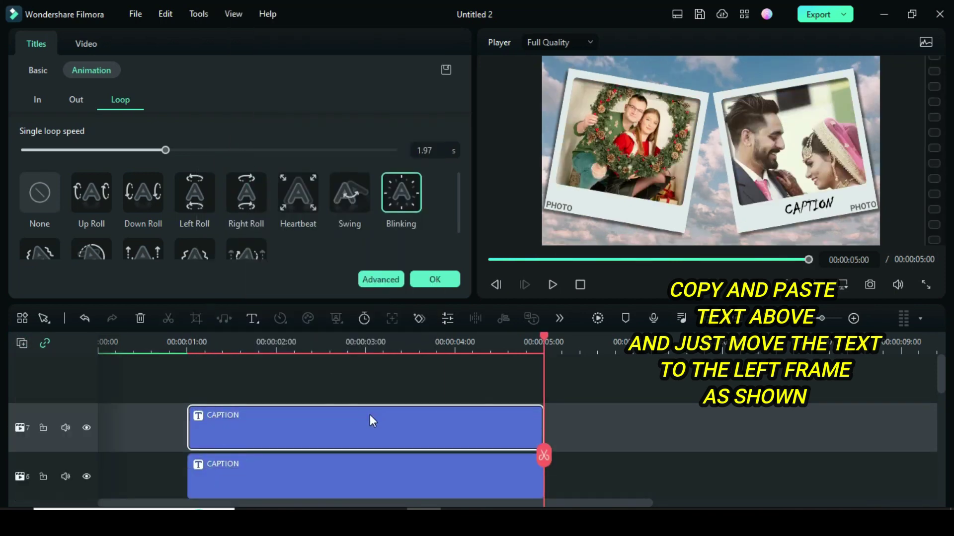
# Step: Move the copied CAPTION to the left photo frame's bottom edge and apply
pyautogui.click(369, 415)
pyautogui.scroll(-1, 304, 396)
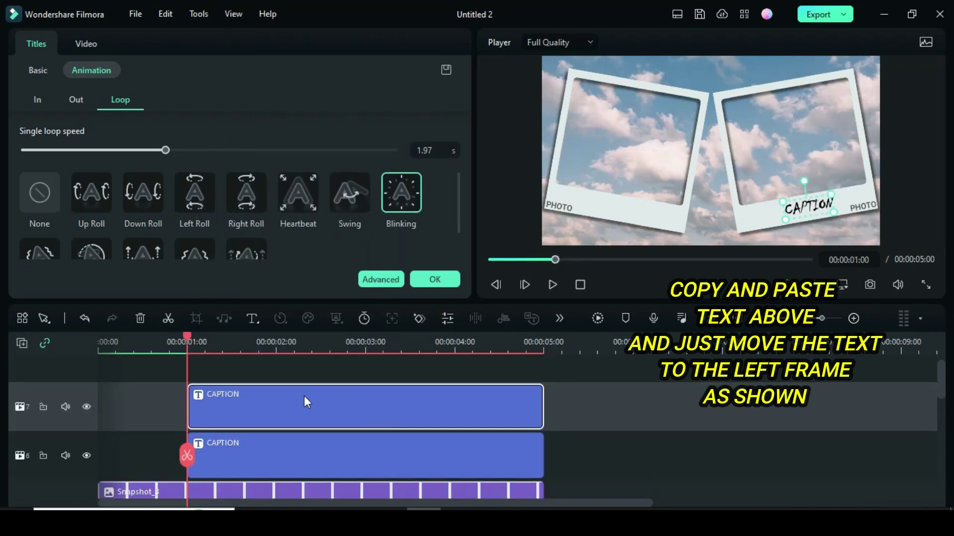
pyautogui.click(373, 279)
pyautogui.moveTo(462, 231); pyautogui.dragTo(203, 231)
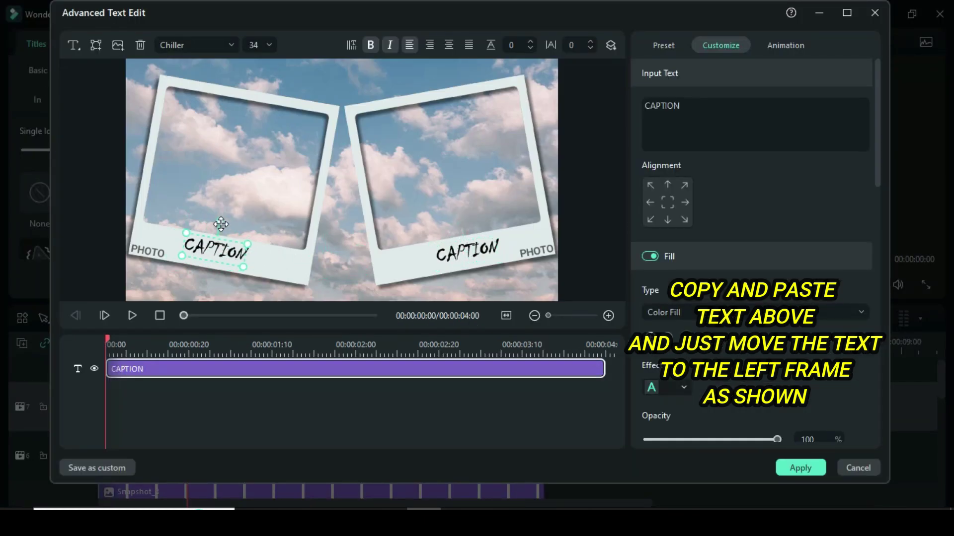
pyautogui.click(778, 467)
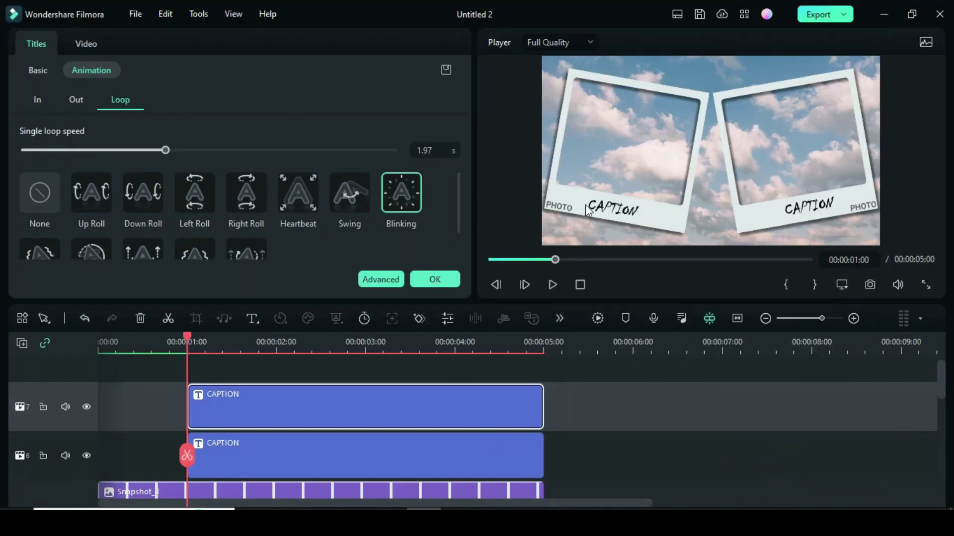
pyautogui.click(444, 281)
# Step: Play the video from the start to check both blinking captions
pyautogui.click(492, 260)
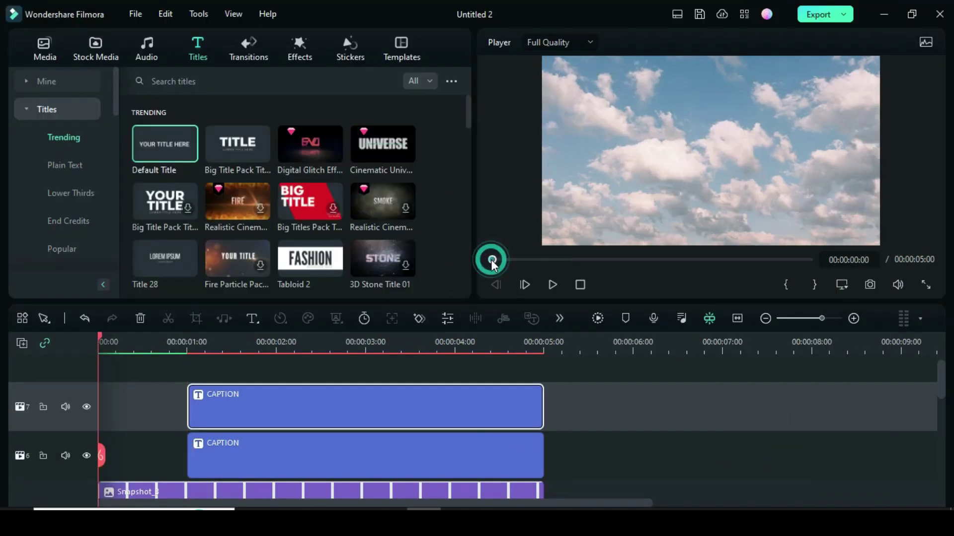
pyautogui.scroll(2, 581, 372)
pyautogui.press('Return')
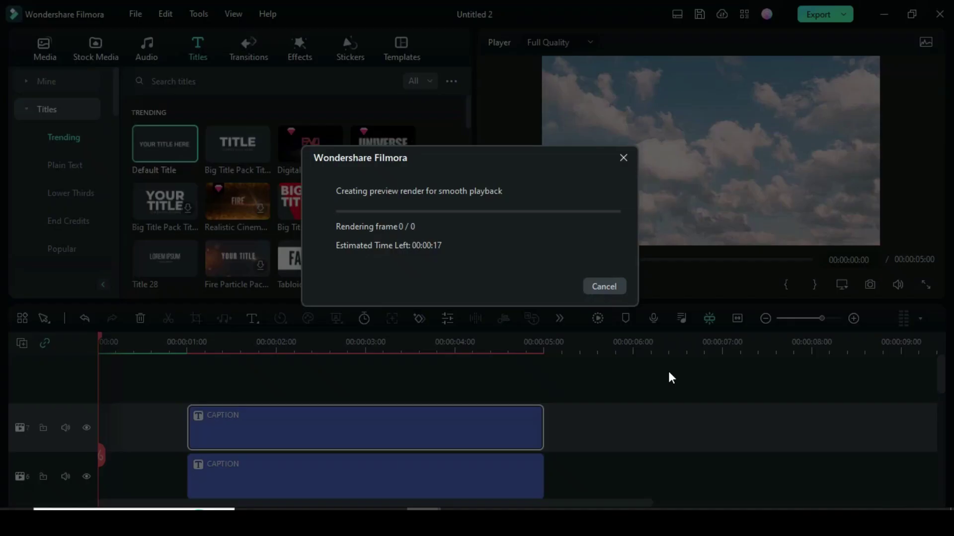
pyautogui.scroll(-3, 332, 410)
pyautogui.scroll(-1, 331, 411)
pyautogui.scroll(2, 332, 412)
pyautogui.scroll(3, 332, 411)
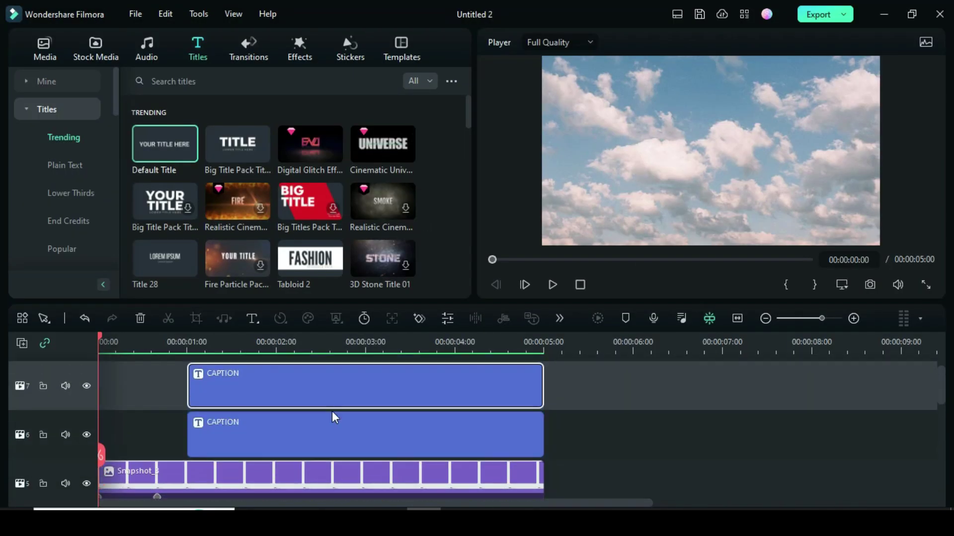
pyautogui.click(551, 286)
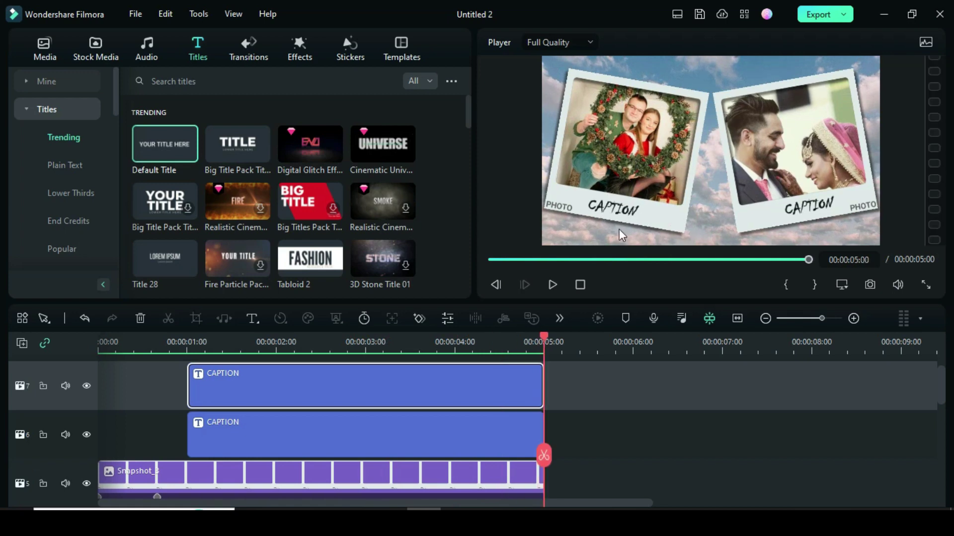
# Step: Replay the preview from the beginning a few times, then bring up the Effects library
pyautogui.click(490, 259)
pyautogui.click(548, 282)
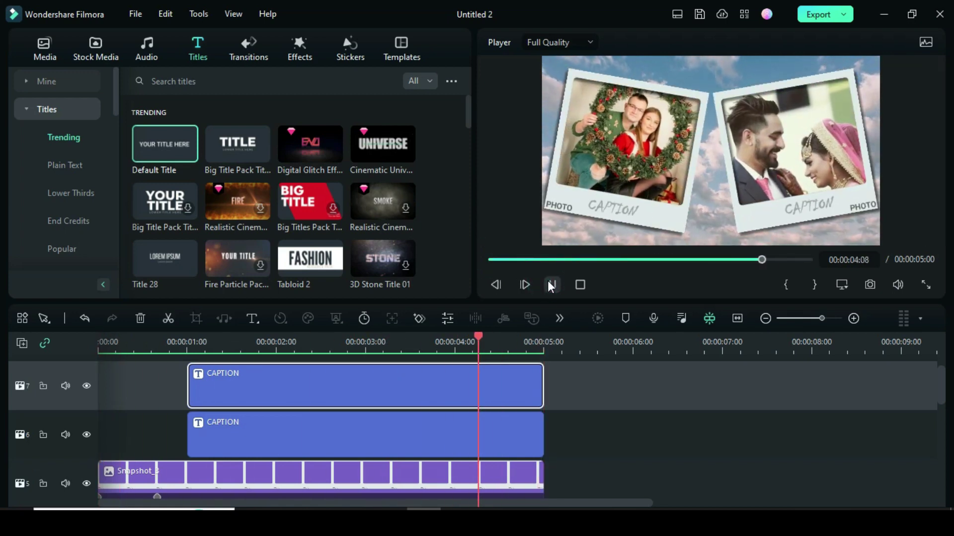
pyautogui.click(491, 258)
pyautogui.click(552, 283)
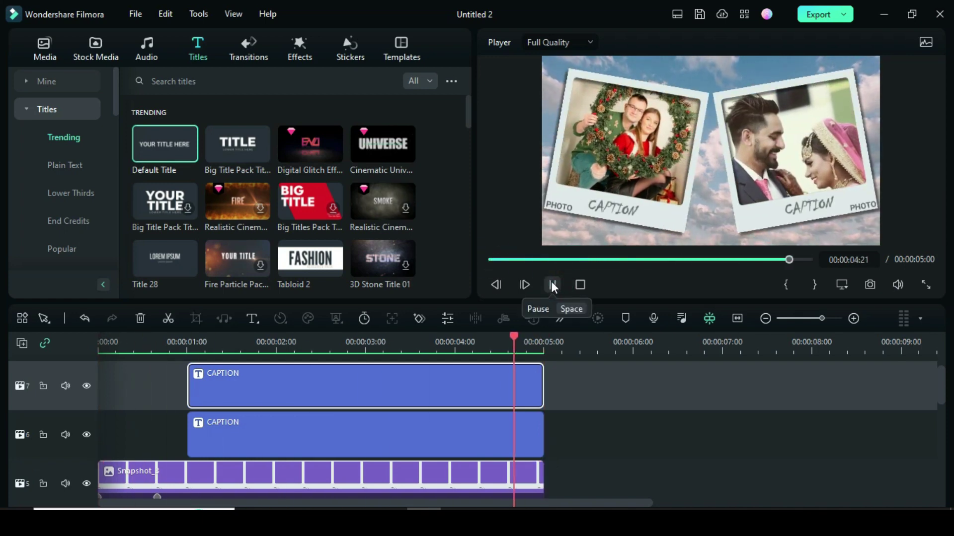
pyautogui.click(551, 282)
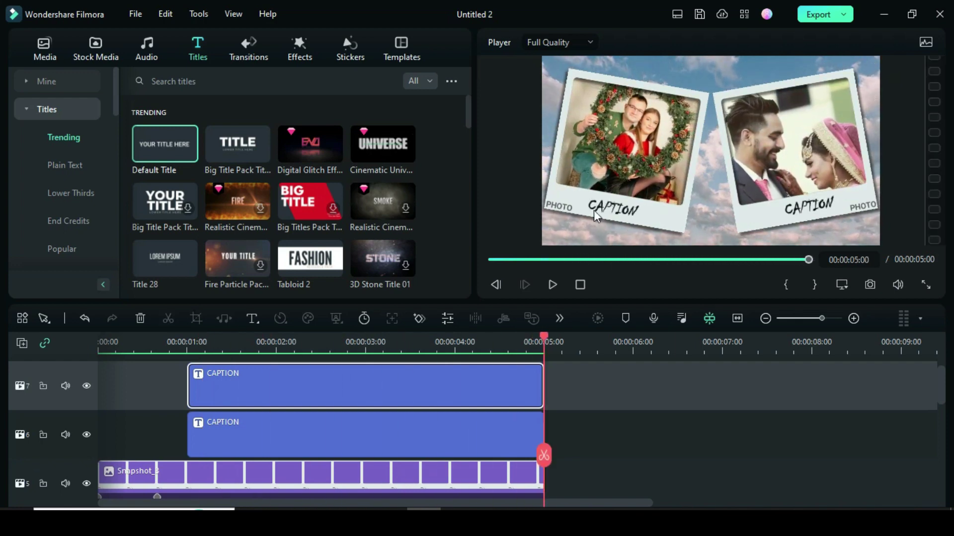
pyautogui.click(299, 47)
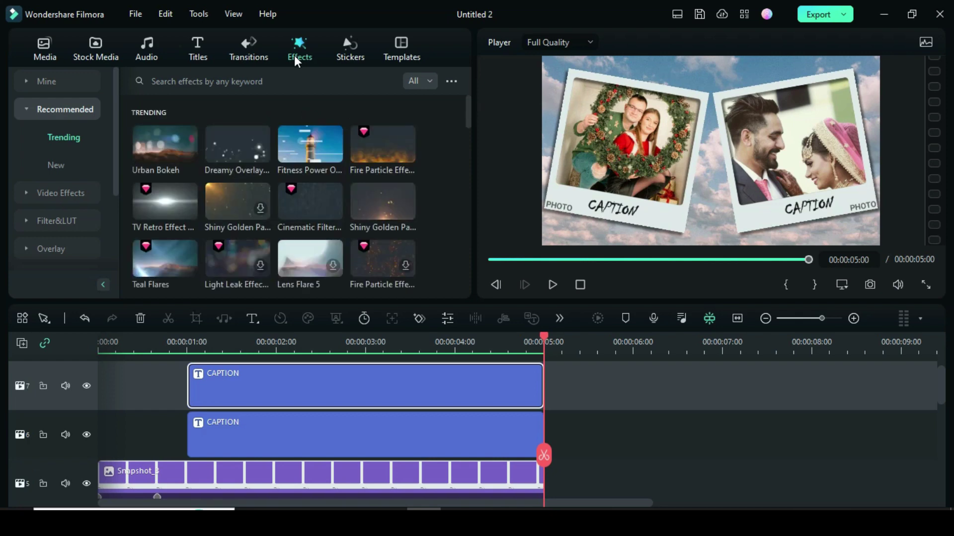
# Step: Add a new top track and lay Dreamy Overlay 04 across the whole five-second video
pyautogui.scroll(1, 470, 410)
pyautogui.click(22, 343)
pyautogui.click(64, 367)
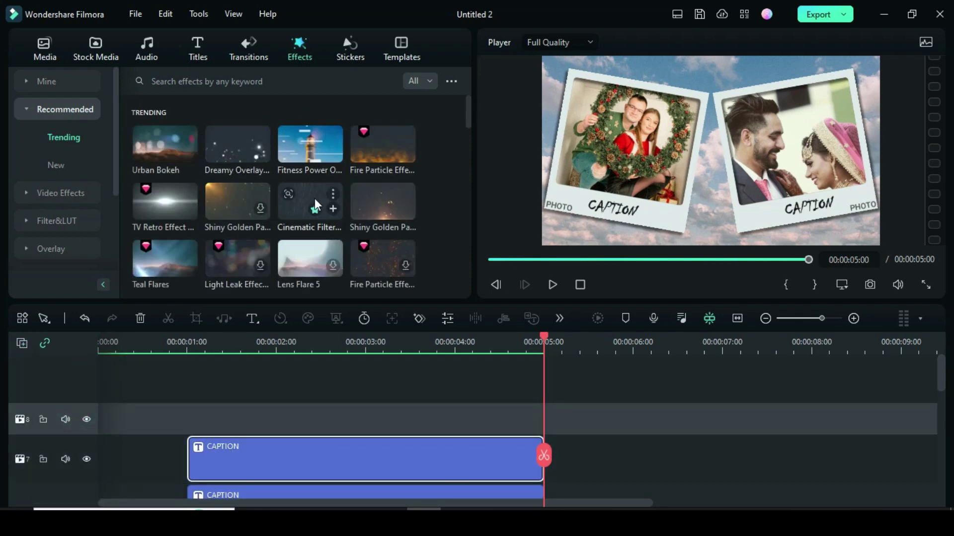
pyautogui.moveTo(231, 142)
pyautogui.mouseDown()
pyautogui.moveTo(204, 354)
pyautogui.moveTo(132, 426)
pyautogui.moveTo(394, 421)
pyautogui.mouseUp()
# Step: Play the video from the start to preview the dreamy overlay
pyautogui.click(487, 259)
pyautogui.click(596, 319)
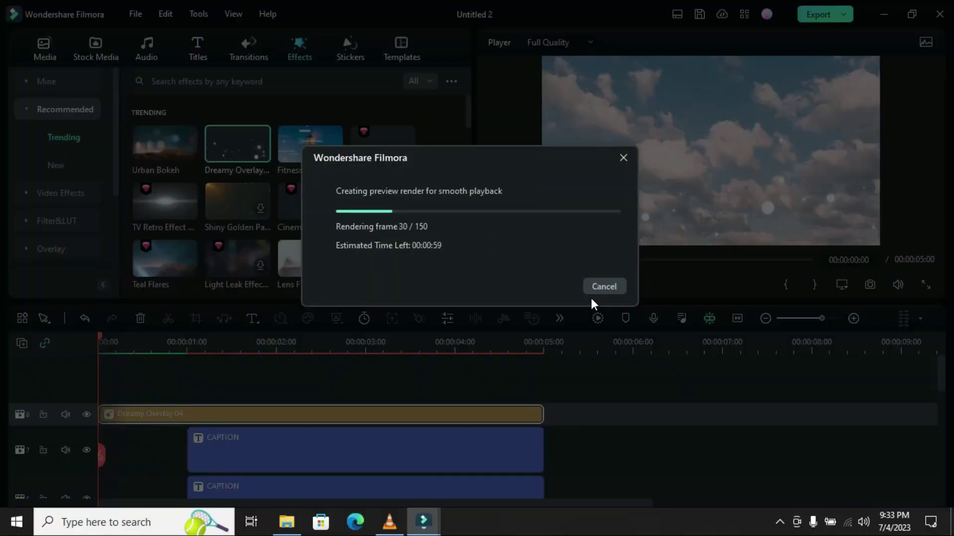
pyautogui.click(548, 289)
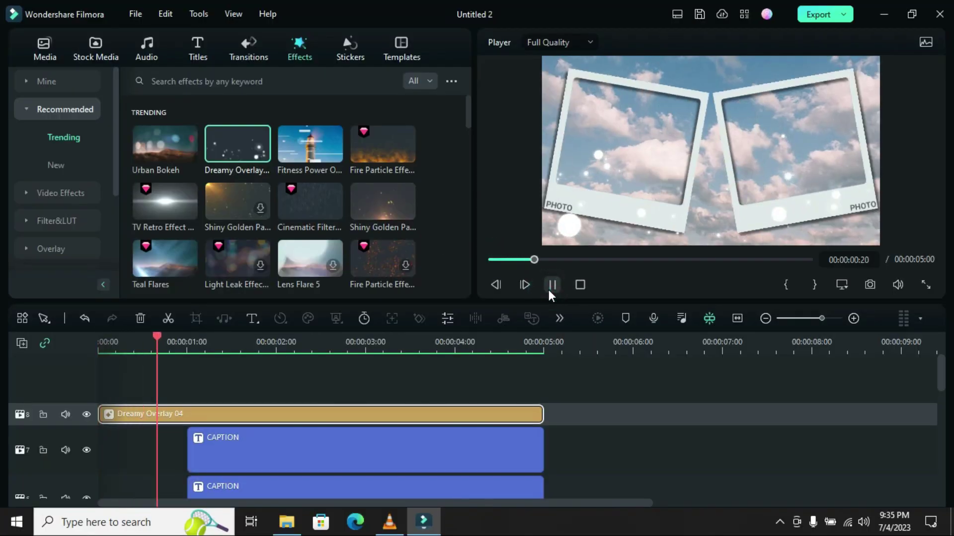